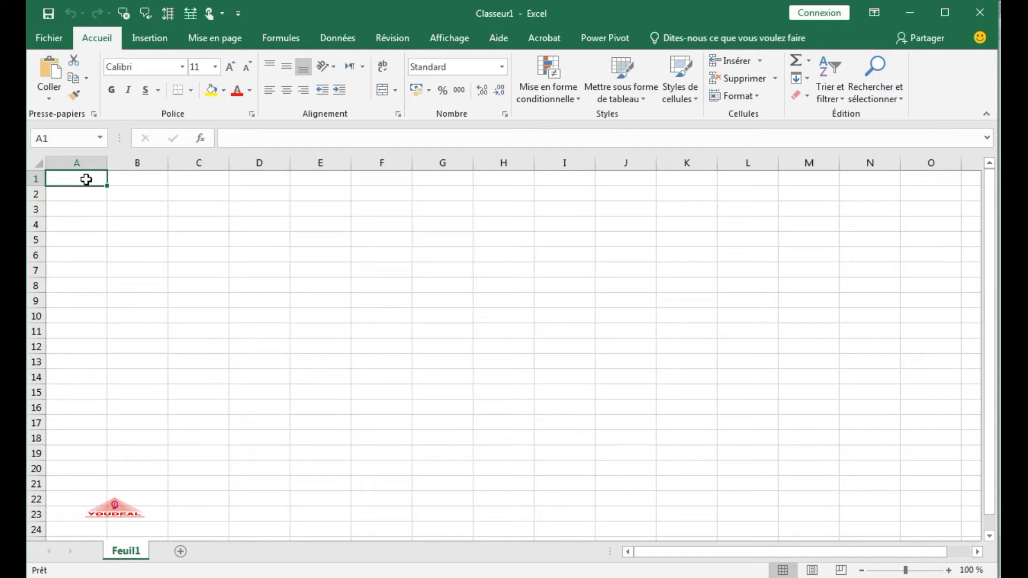
# Enter the headers "service", "nombre d'employes" and "arrivees" in cells A1 to C1
pyautogui.write('service')
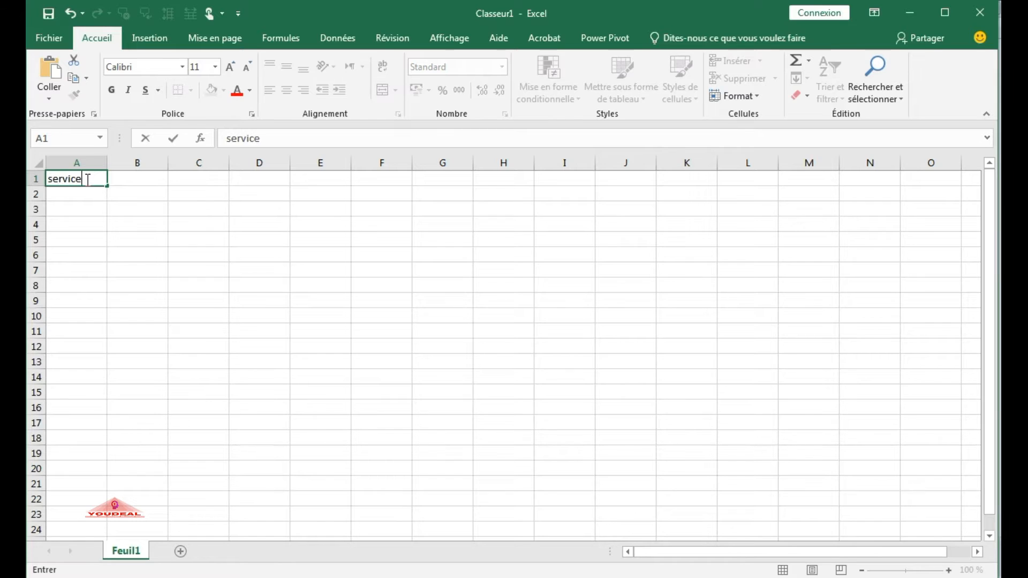
pyautogui.press('Tab')
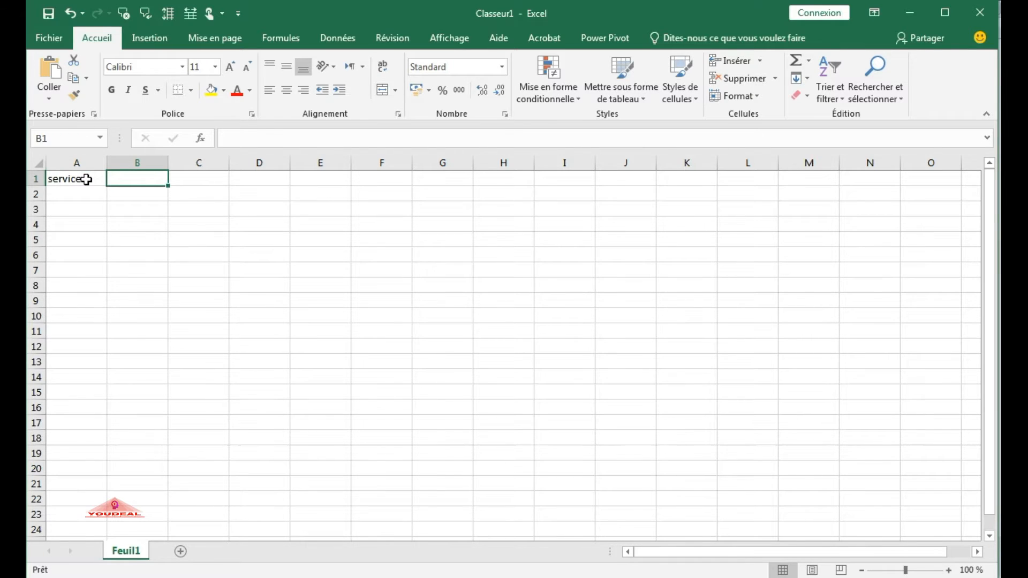
pyautogui.write('nombre d')
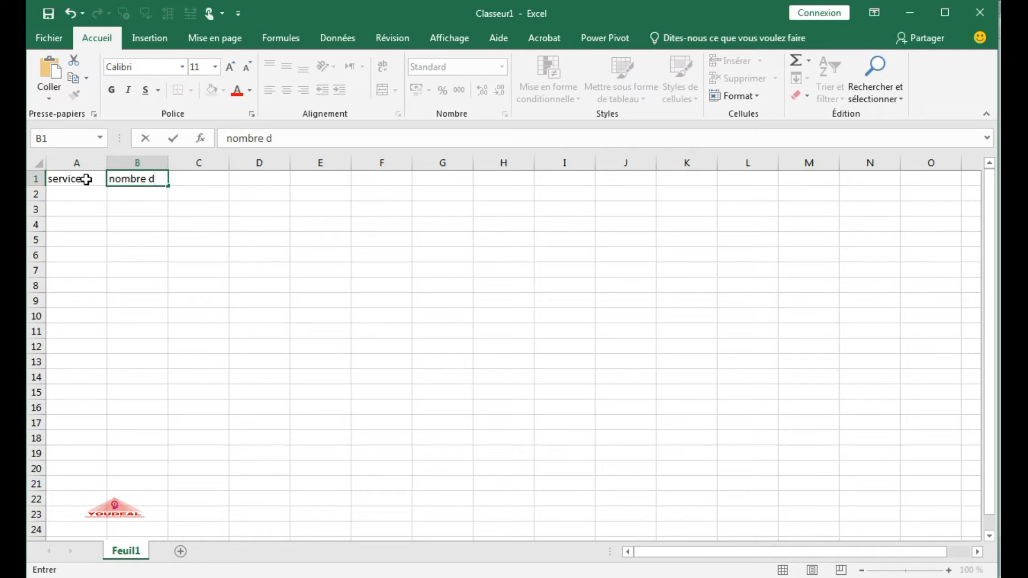
pyautogui.write("'employes")
pyautogui.press('Tab')
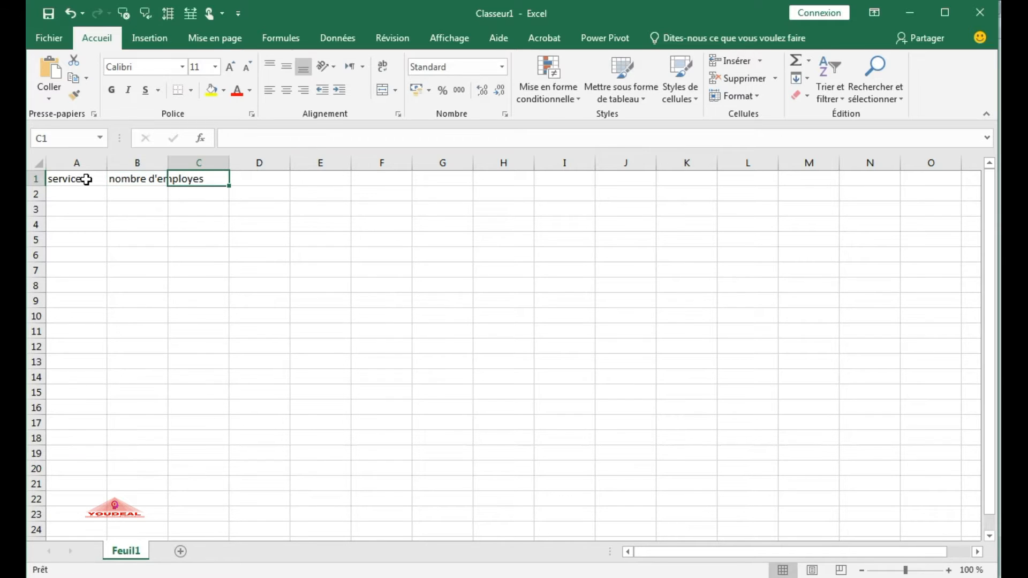
pyautogui.write('ar')
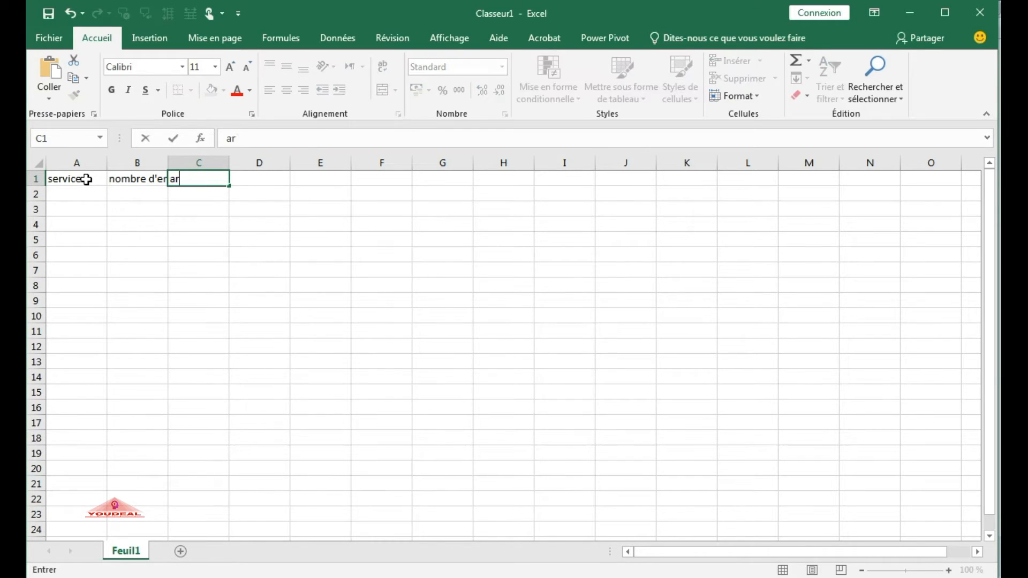
pyautogui.write('rivees')
pyautogui.press('Tab')
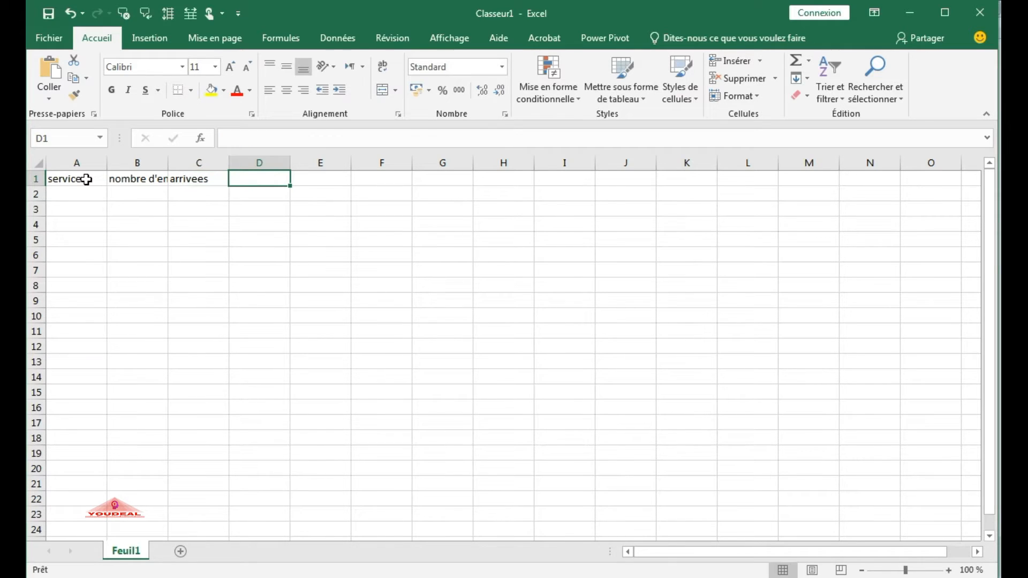
# Complete the header row with "departs" in D1 and "nombre d'employes final" in E1
pyautogui.write('departs')
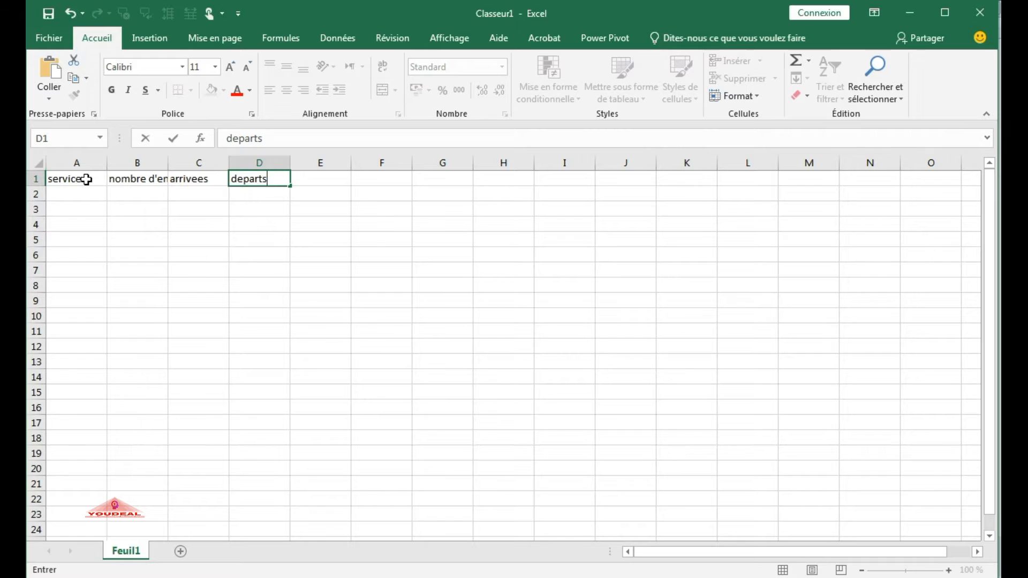
pyautogui.press('Tab')
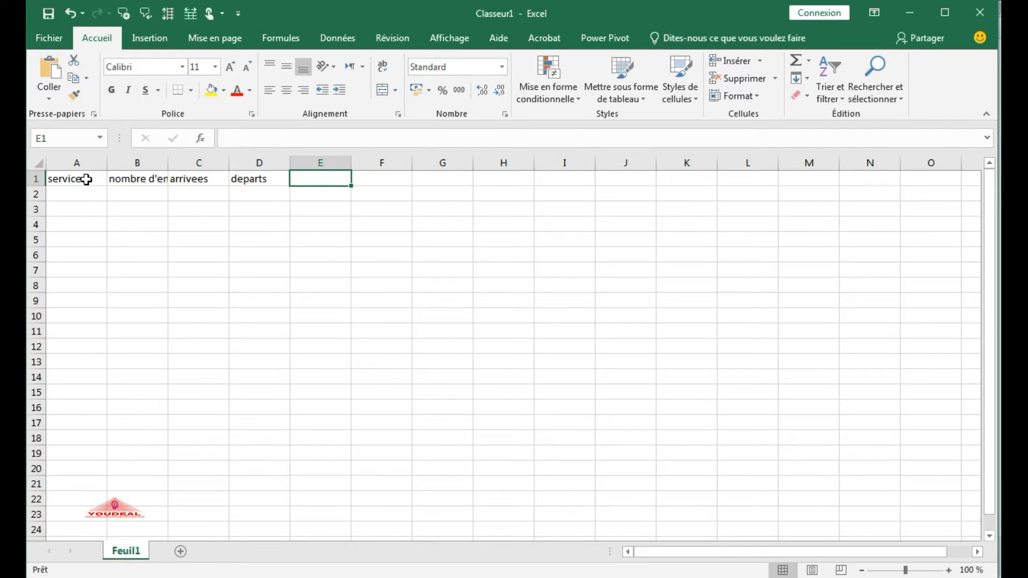
pyautogui.write('nom')
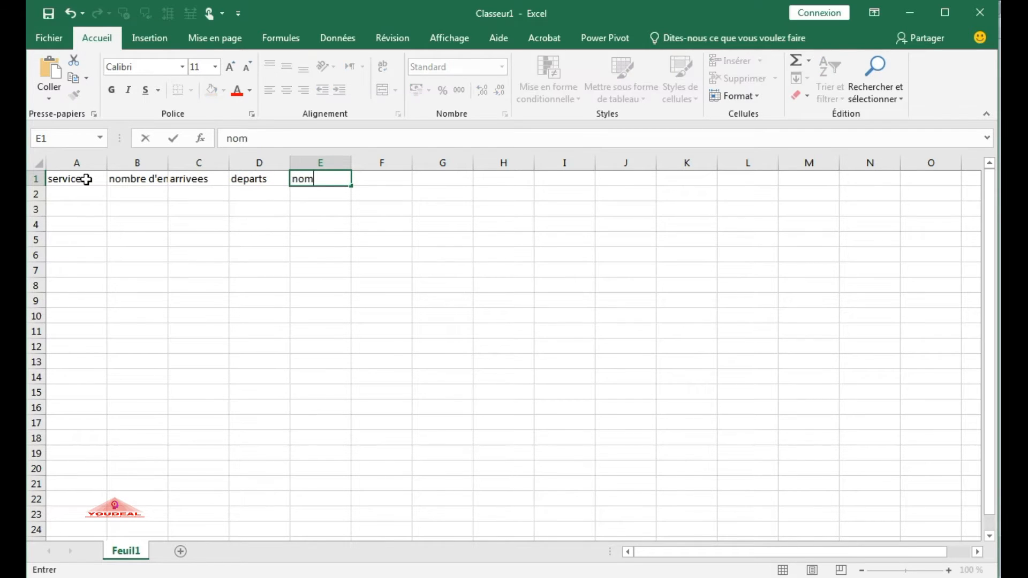
pyautogui.write("bre d'employ")
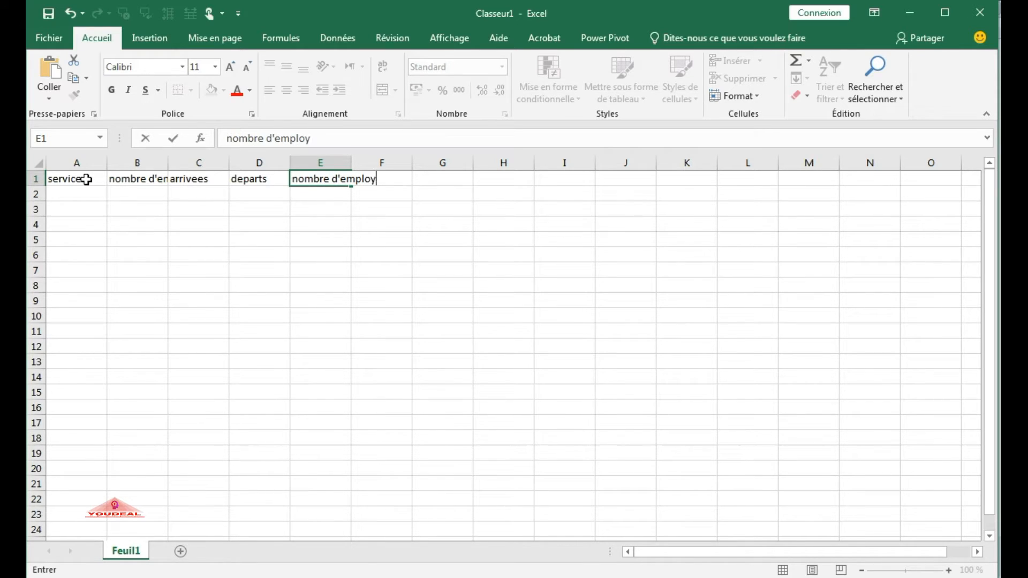
pyautogui.write('es final')
pyautogui.press('Return')
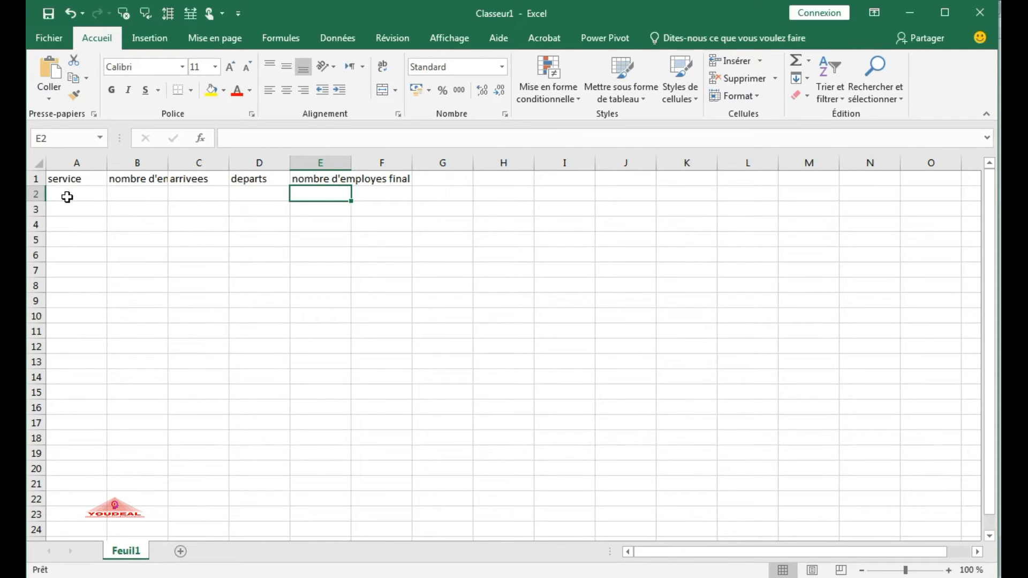
# Auto-fit the widths of columns B and E to their header text
pyautogui.click(137, 178)
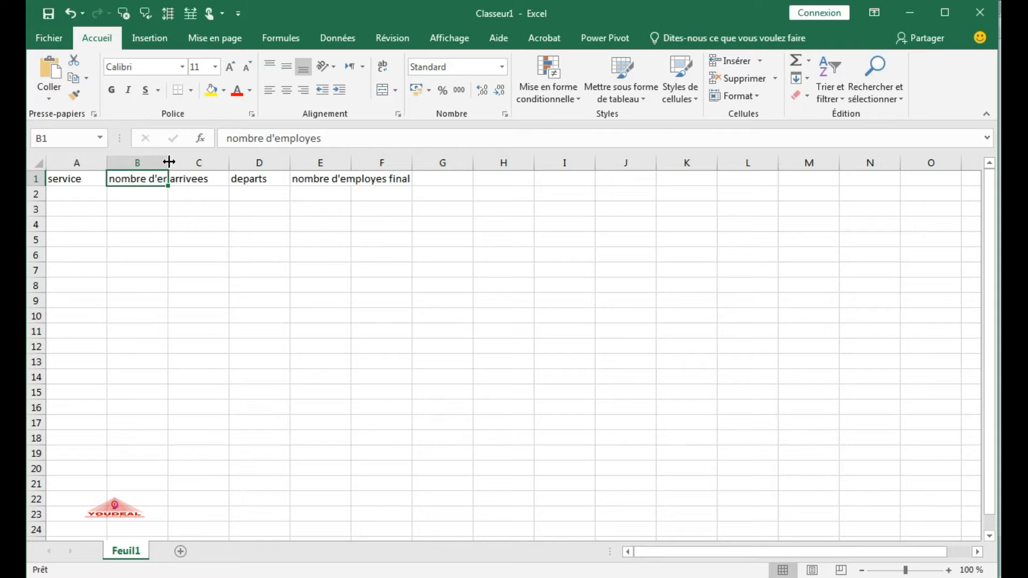
pyautogui.doubleClick(168, 163)
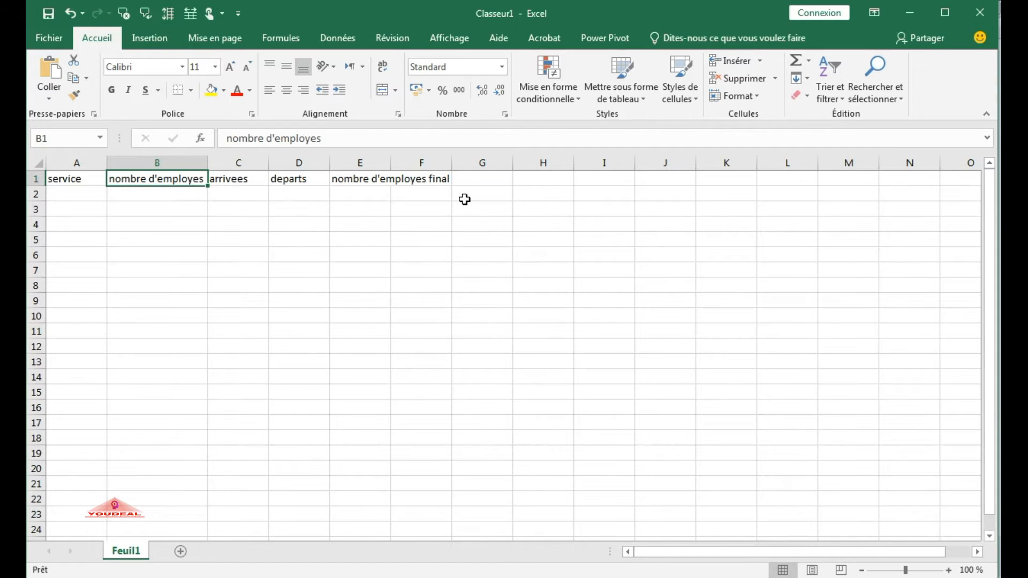
pyautogui.doubleClick(390, 166)
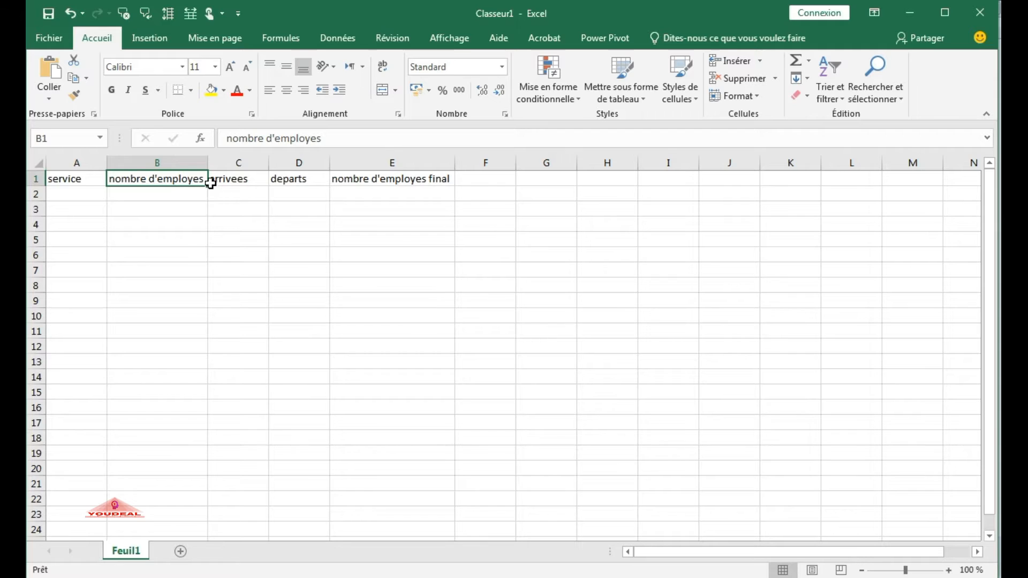
# Enter "service 1" in cell A2 as the first entry of the service column
pyautogui.click(76, 191)
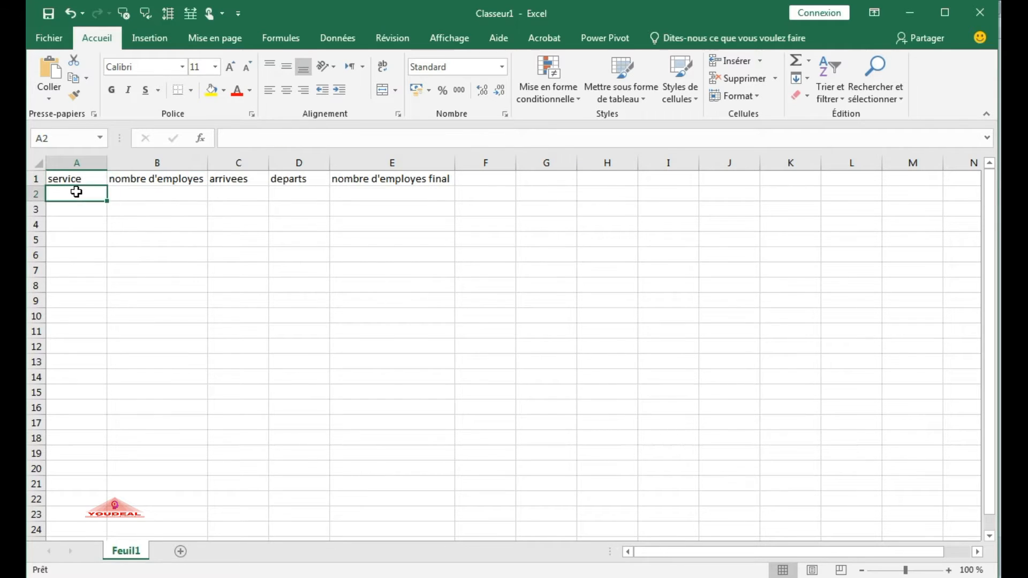
pyautogui.write('setvice')
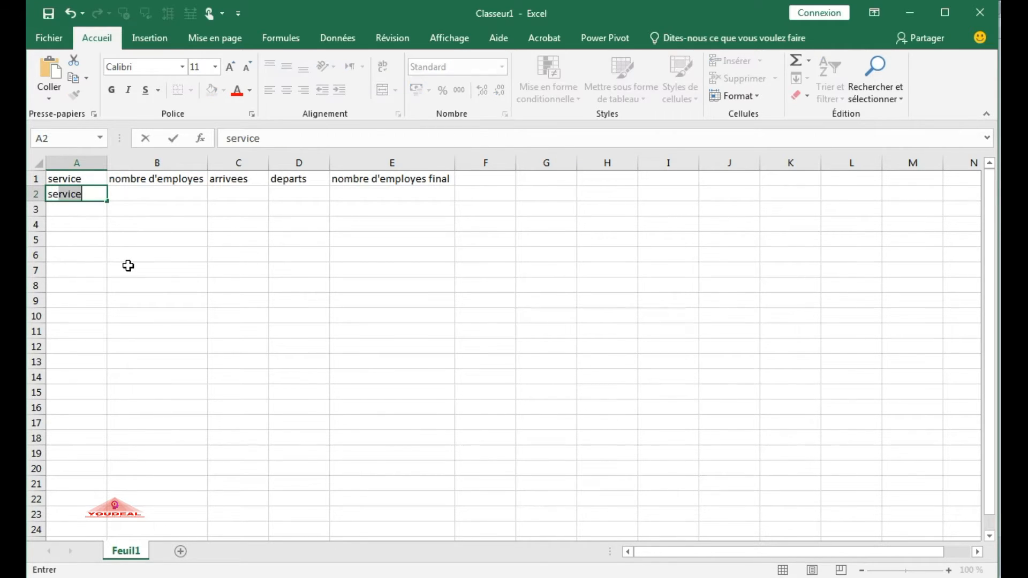
pyautogui.hotkey('ctrl', 'Return')
pyautogui.click(164, 254)
pyautogui.click(92, 196)
pyautogui.write('service 1')
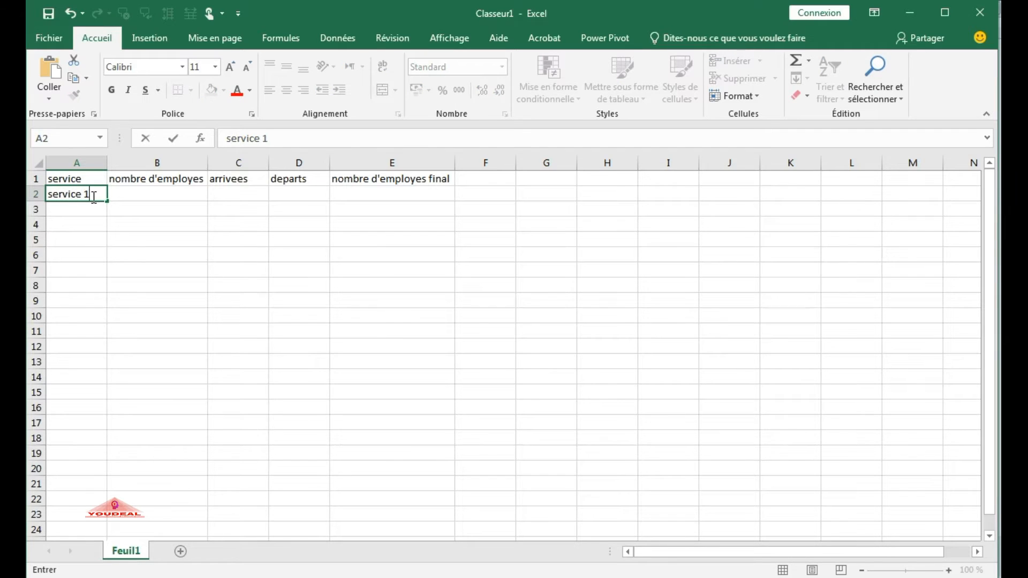
pyautogui.press('Return')
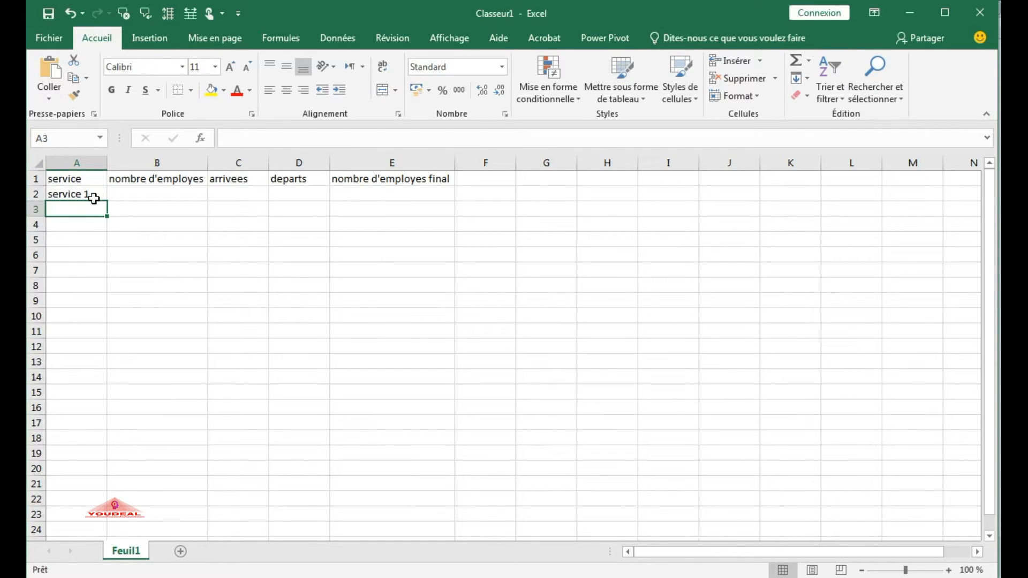
# Fill the series from A2 down to A18 so the service names run up to "service 17"
pyautogui.click(92, 197)
pyautogui.moveTo(107, 201); pyautogui.dragTo(57, 441)
pyautogui.click(198, 393)
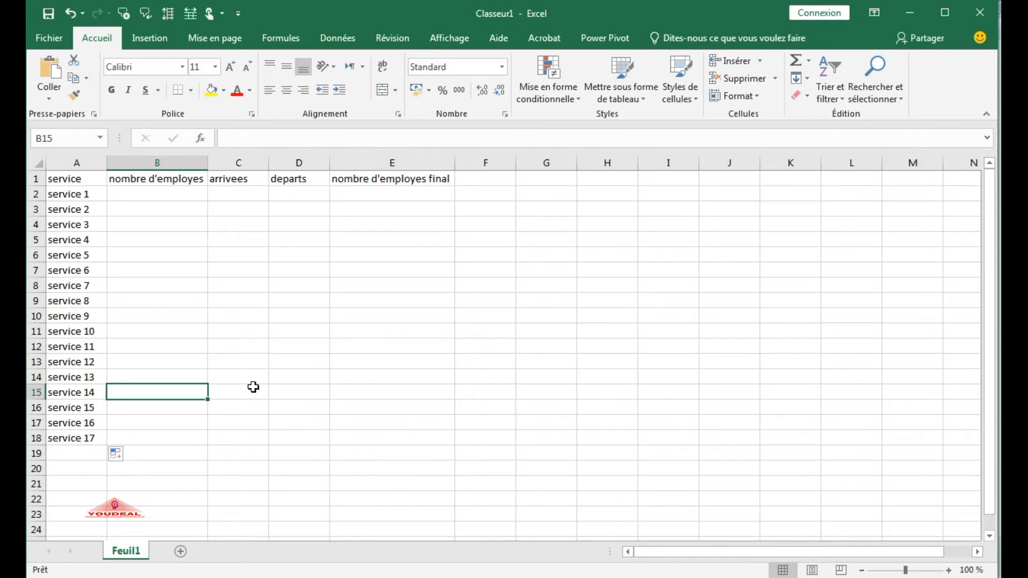
# Enter the employee counts 15, 12, 7, 8 and 23 for services 1 to 5 in cells B2 to B6
pyautogui.click(142, 190)
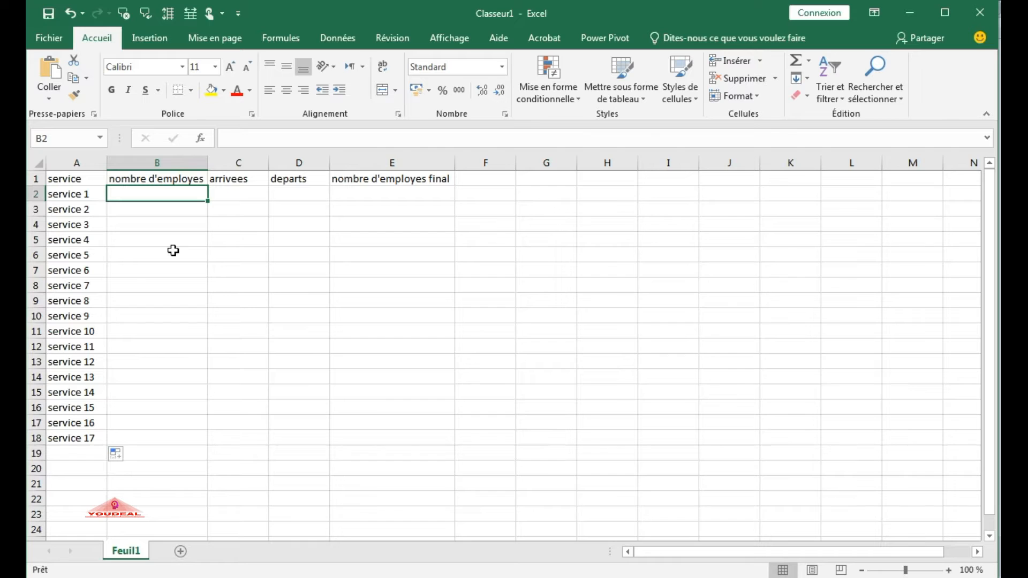
pyautogui.write('15')
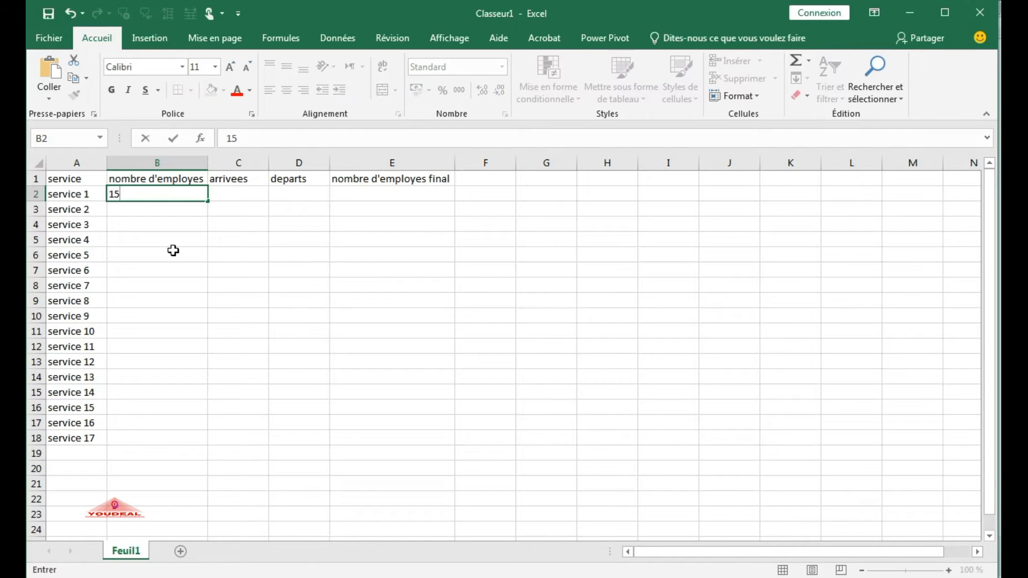
pyautogui.press('Return')
pyautogui.write('12')
pyautogui.press('Return')
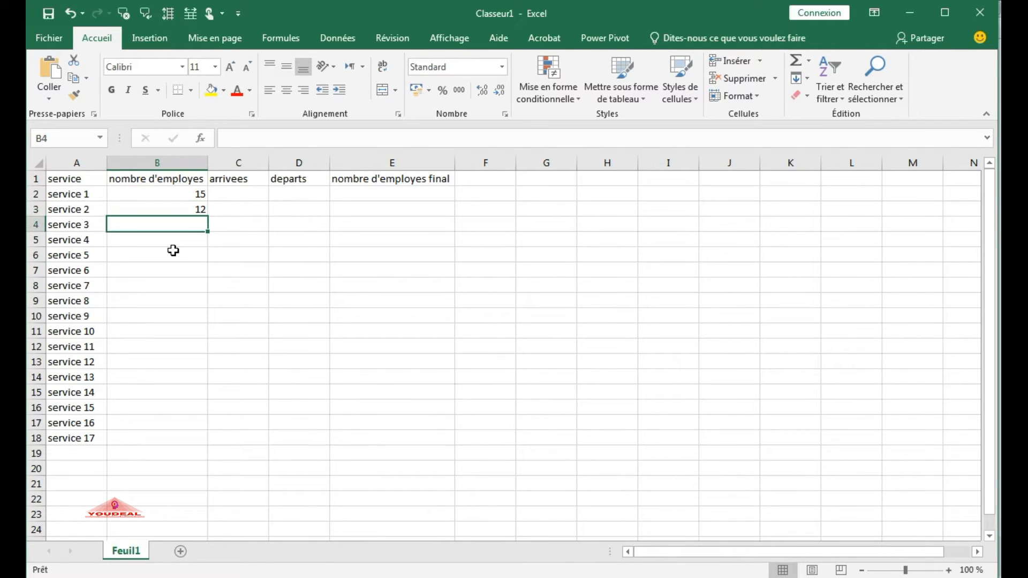
pyautogui.write('7')
pyautogui.press('Return')
pyautogui.write('8')
pyautogui.press('Return')
pyautogui.write('23')
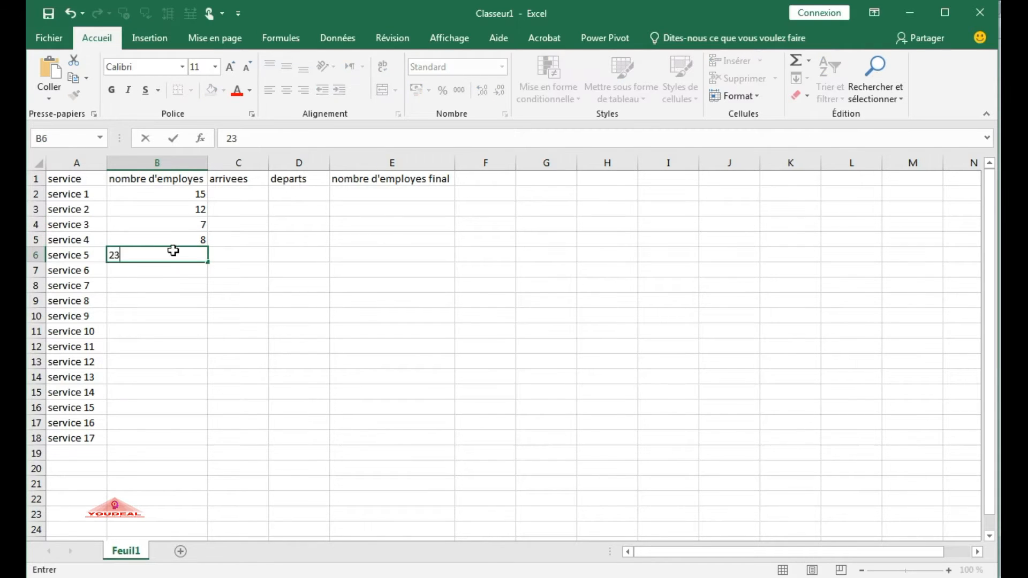
pyautogui.press('Return')
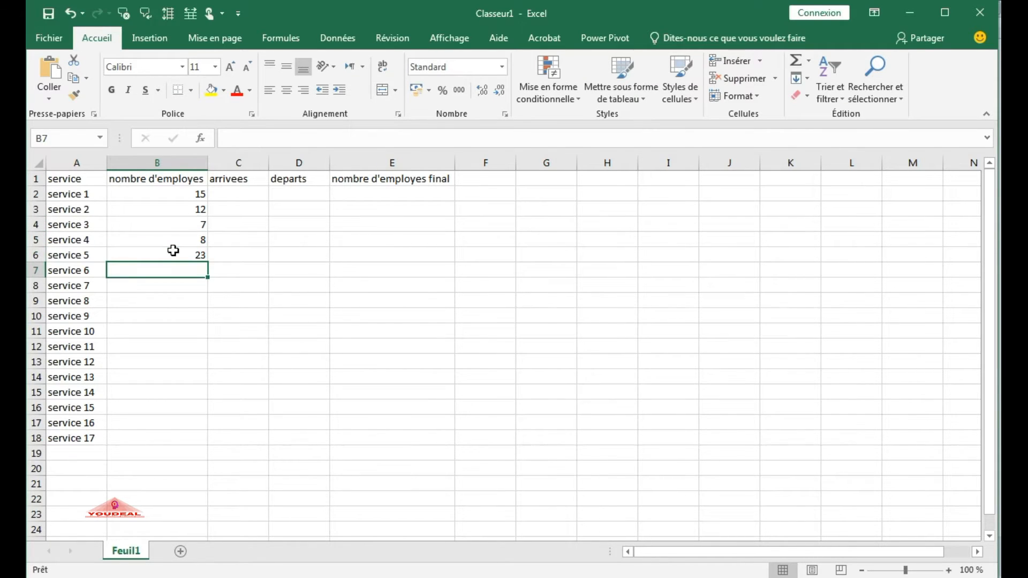
# Enter the employee counts 32, 4, 8 and 9 for services 6 to 9 in cells B7 to B10
pyautogui.write('32')
pyautogui.press('Return')
pyautogui.write('4')
pyautogui.press('Return')
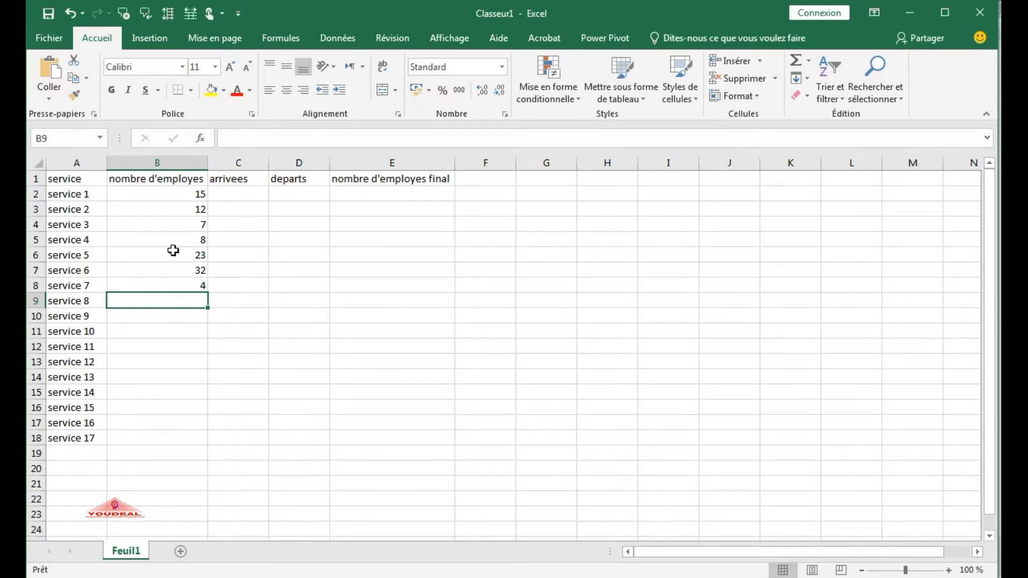
pyautogui.write('8')
pyautogui.press('Return')
pyautogui.write('9')
pyautogui.press('Return')
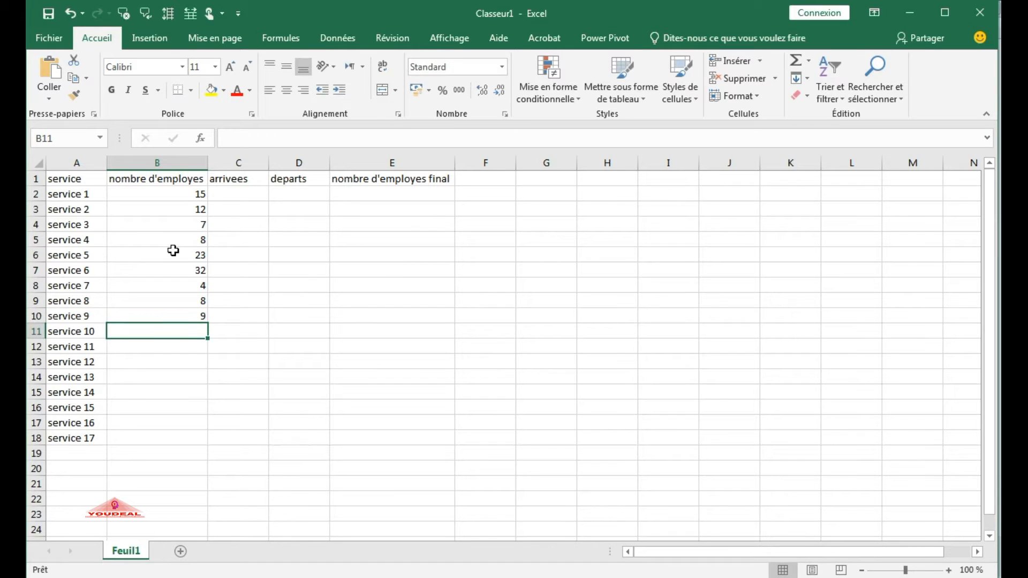
# Enter the employee counts 11, 10, 23 and 13 for services 10 to 13 in cells B11 to B14
pyautogui.write('11')
pyautogui.press('Return')
pyautogui.write('1')
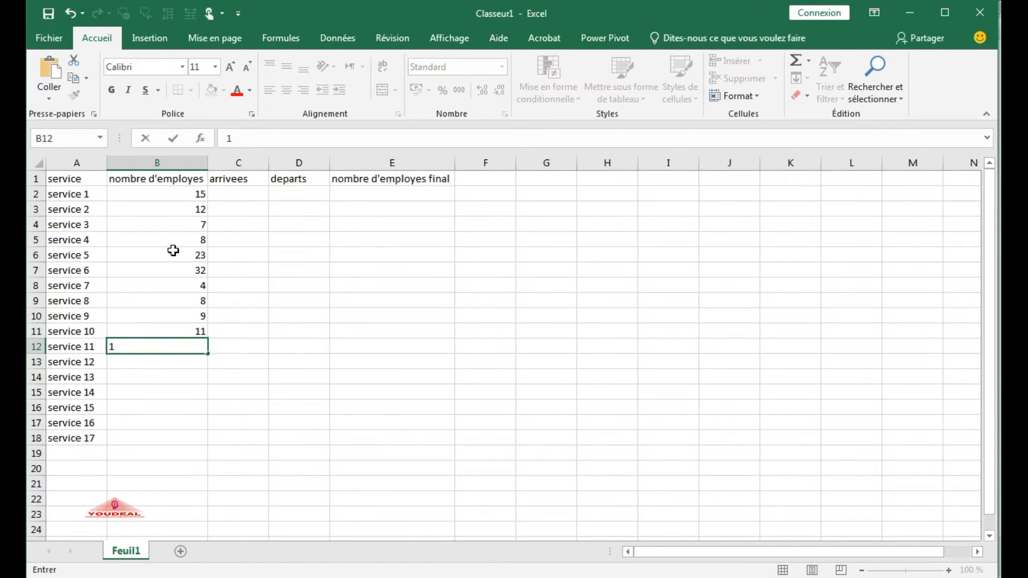
pyautogui.write('0')
pyautogui.press('Return')
pyautogui.write('23')
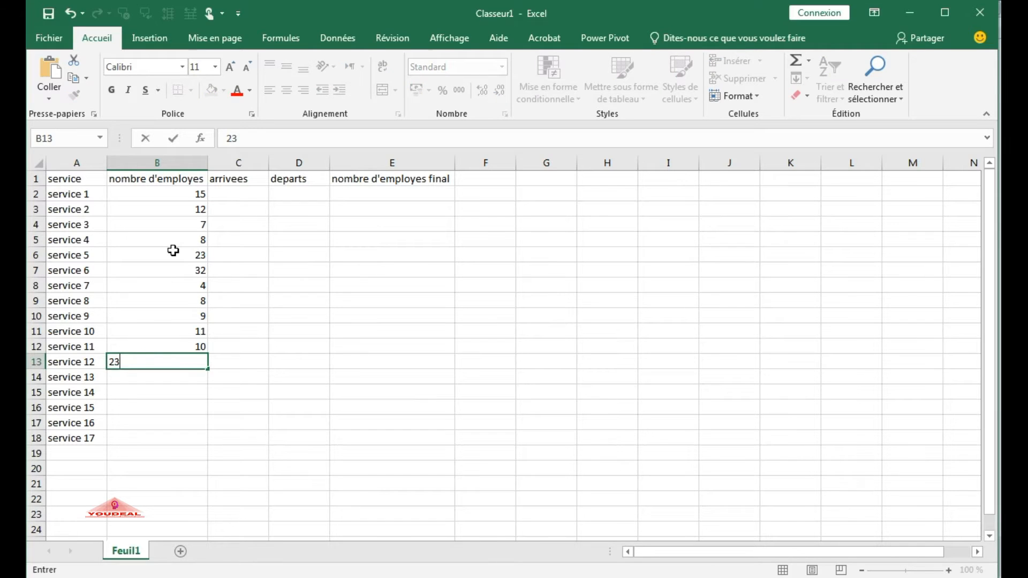
pyautogui.press('Return')
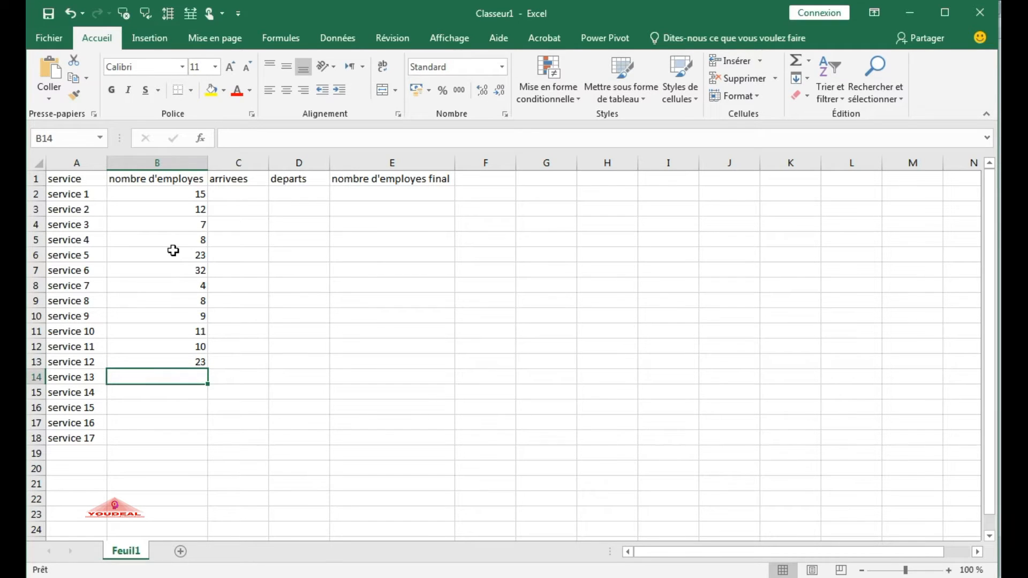
pyautogui.write('13')
pyautogui.press('Return')
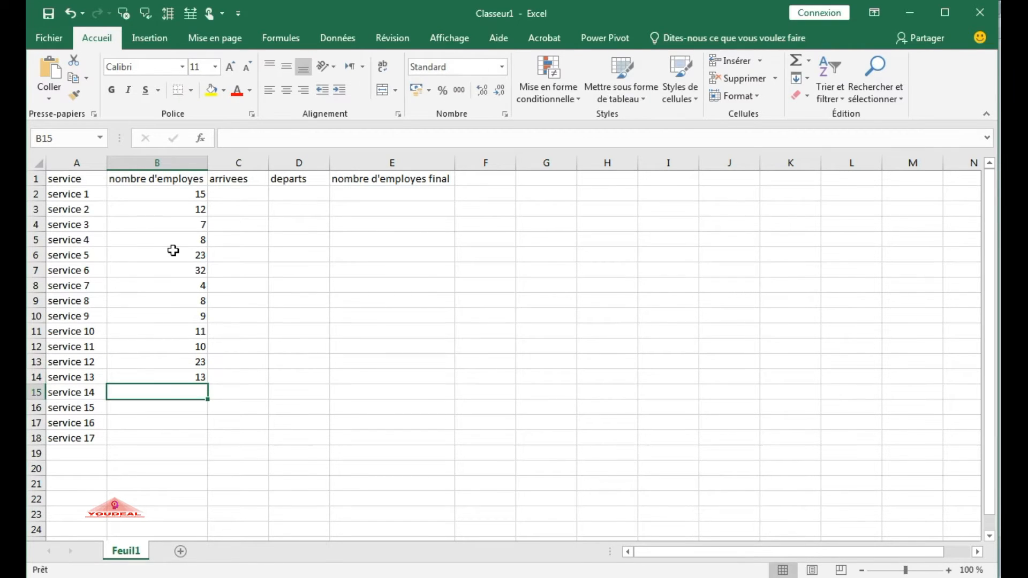
# Enter the employee counts 16, 14, 12 and 11 for services 14 to 17 in cells B15 to B18
pyautogui.write('16')
pyautogui.press('Return')
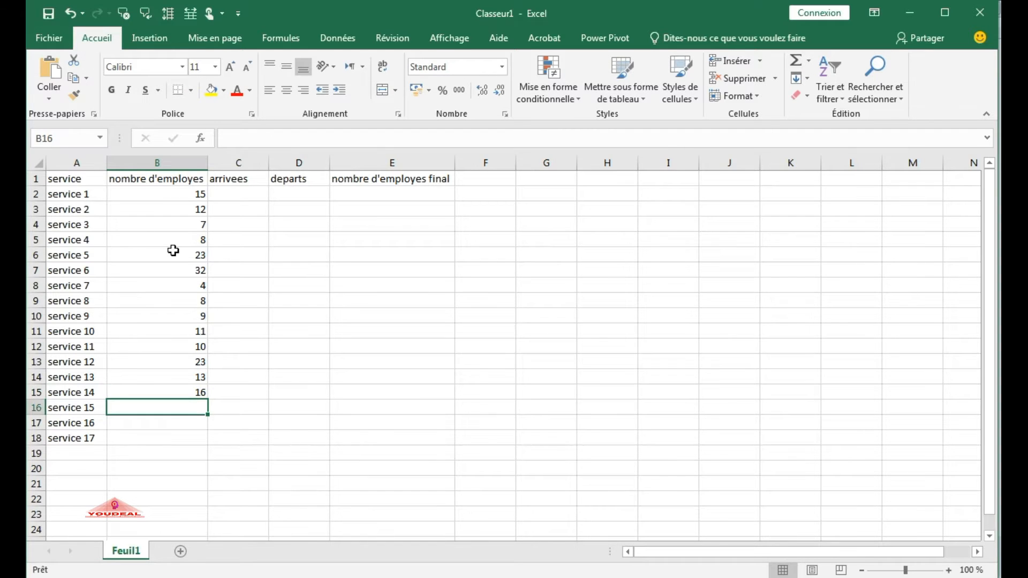
pyautogui.write('14')
pyautogui.press('Return')
pyautogui.write('12')
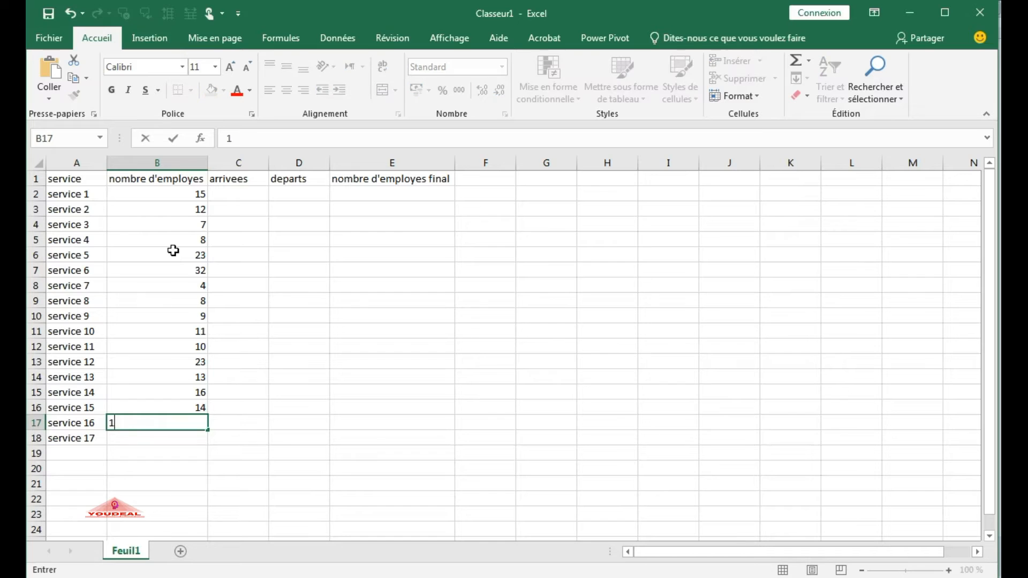
pyautogui.press('Return')
pyautogui.write('11')
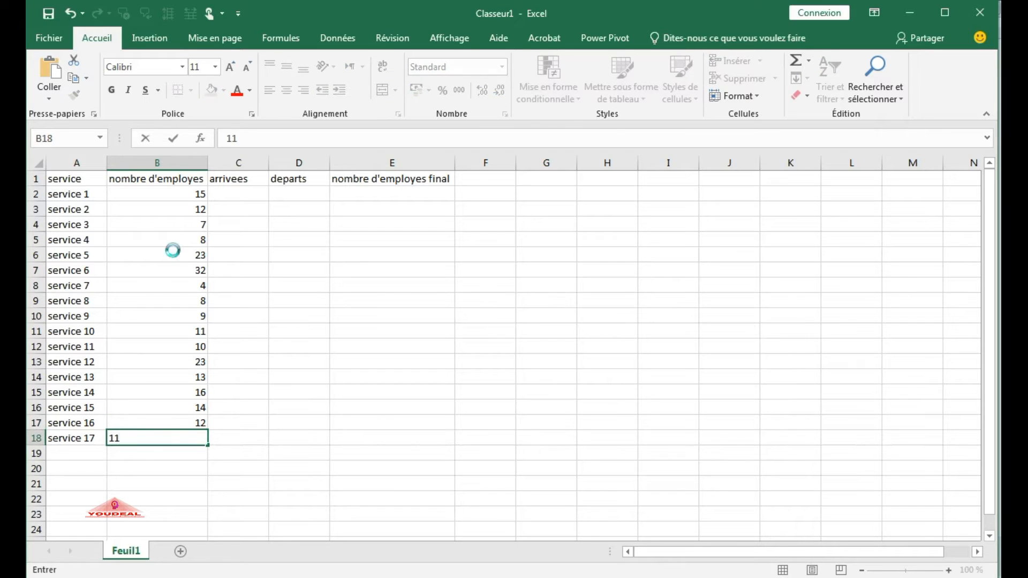
pyautogui.press('Return')
# Enter the arrivals 1, 3 and 2 for services 1 to 3 in cells C2 to C4
pyautogui.press('Up')
pyautogui.press('Up')
pyautogui.press('Up')
pyautogui.press('Up')
pyautogui.press('Up')
pyautogui.press('Up')
pyautogui.press('Up')
pyautogui.press('Up')
pyautogui.press('Up')
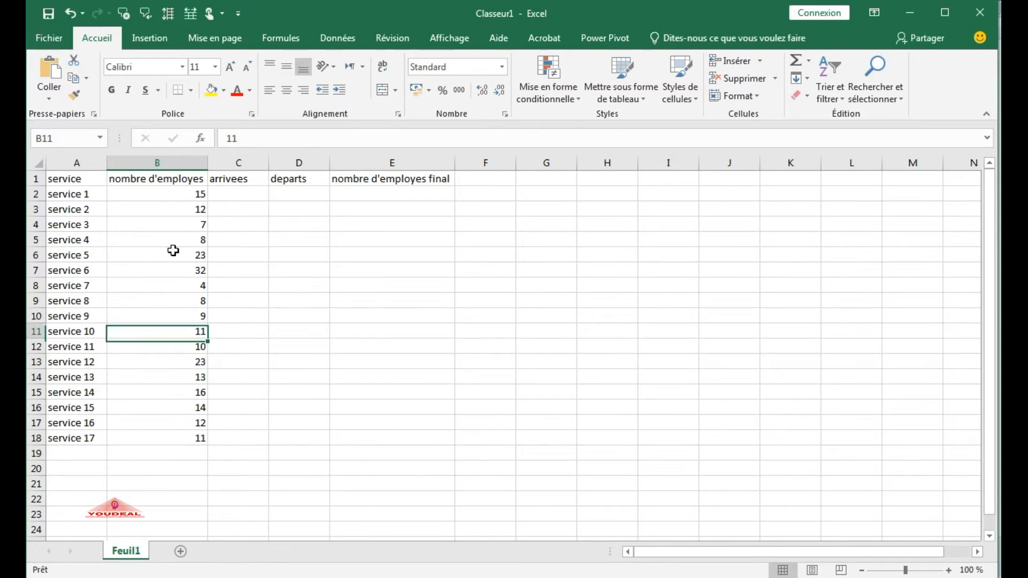
pyautogui.press('Right')
pyautogui.press('Up')
pyautogui.press('Up')
pyautogui.press('Up')
pyautogui.press('Up')
pyautogui.press('Up')
pyautogui.press('Up')
pyautogui.press('Up')
pyautogui.press('Up')
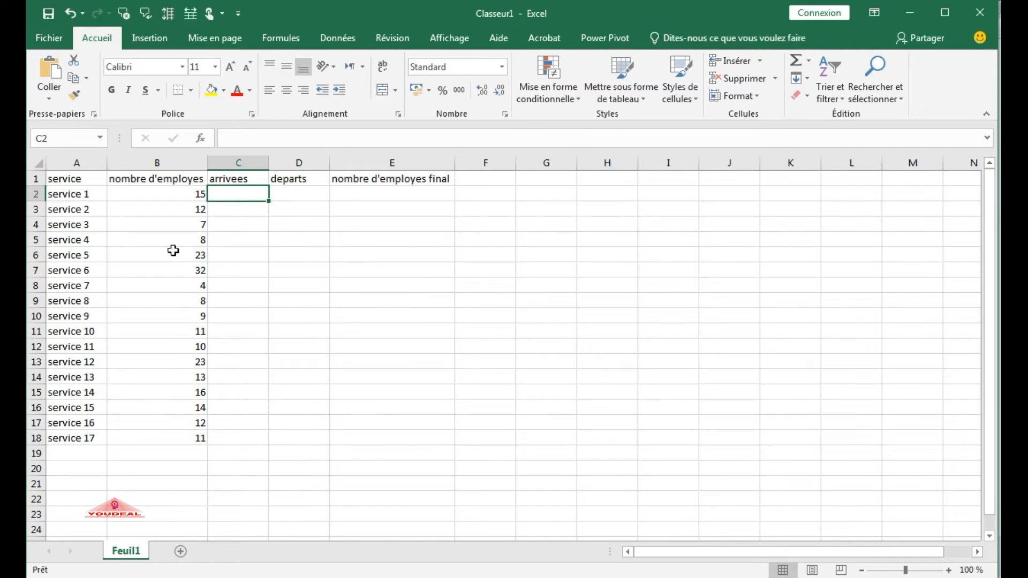
pyautogui.write('1')
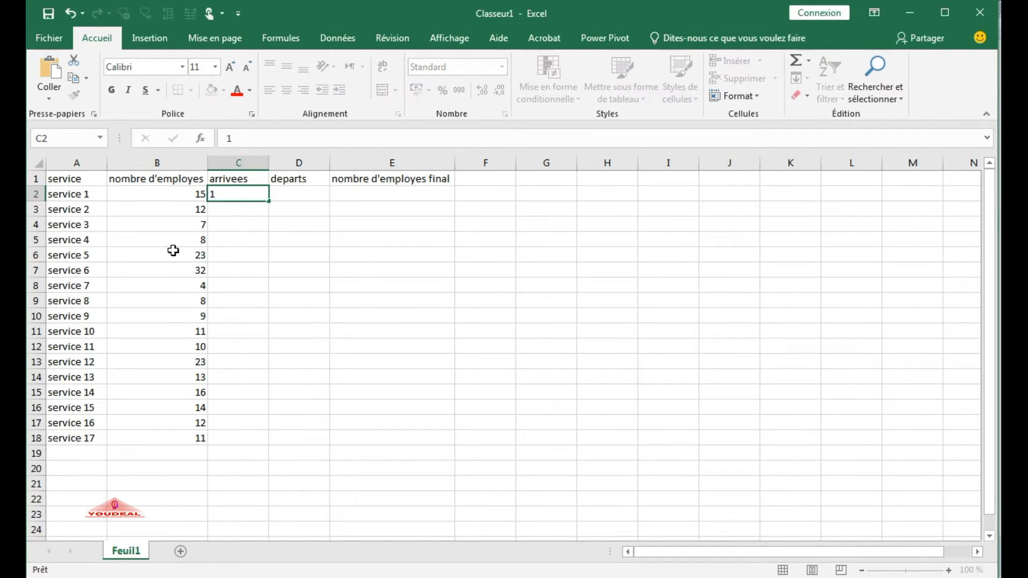
pyautogui.press('Return')
pyautogui.write('3')
pyautogui.press('Return')
pyautogui.write('22')
pyautogui.press('BackSpace')
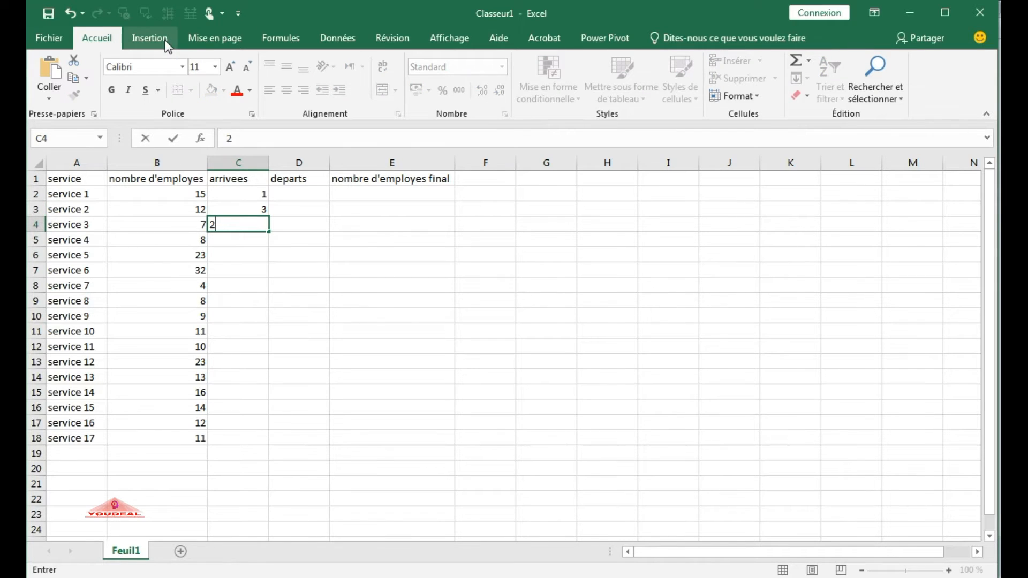
pyautogui.press('Return')
# Enter the arrivals 4, 1, 0, 0 and 3 for services 4 to 8 in cells C5 to C9
pyautogui.write('4')
pyautogui.press('Return')
pyautogui.write('1')
pyautogui.press('Return')
pyautogui.write('0')
pyautogui.press('Return')
pyautogui.write('0')
pyautogui.press('Return')
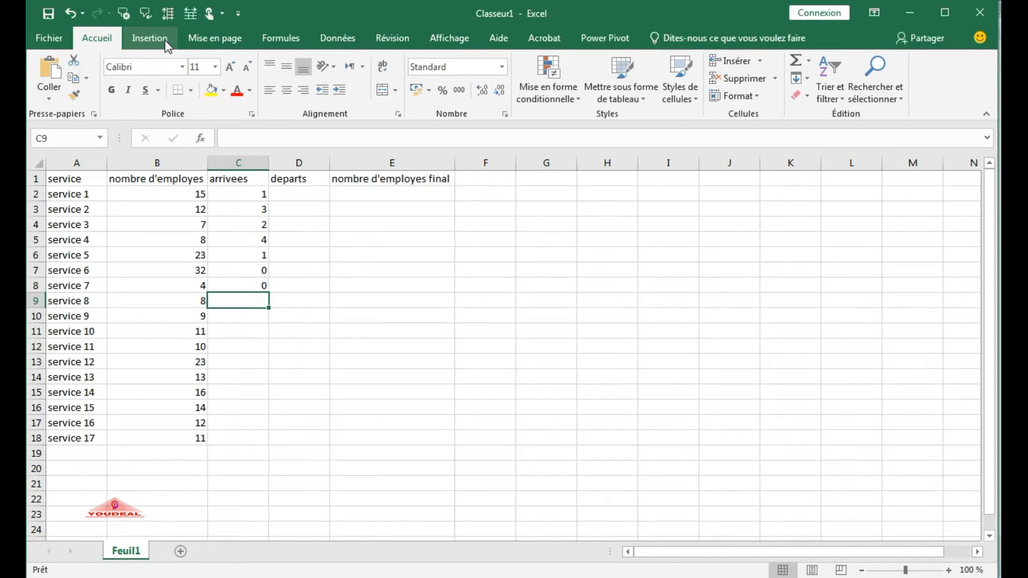
pyautogui.write('3')
pyautogui.press('Return')
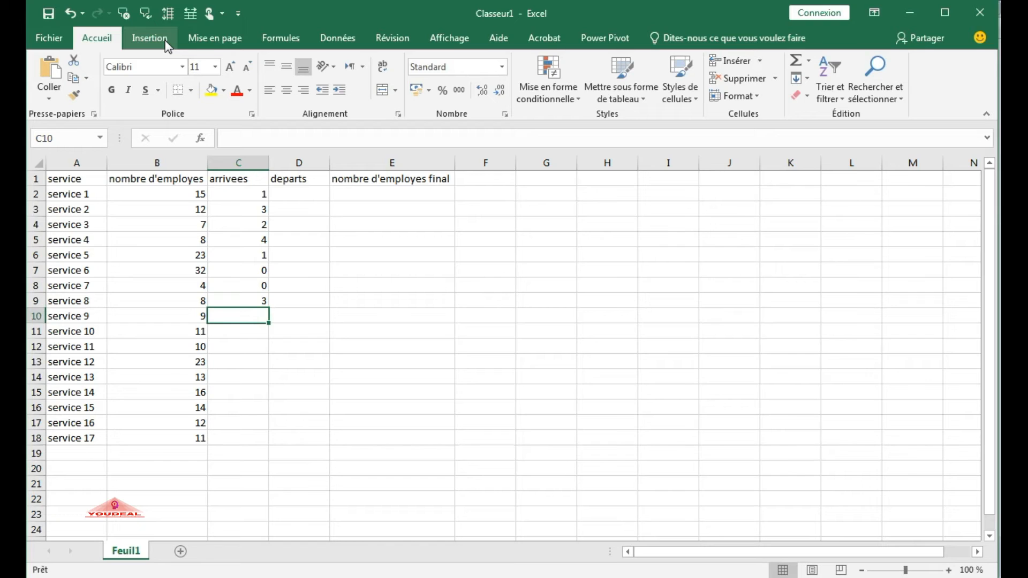
# Enter the arrivals 5, 2, 1, 5 and 4 for services 9 to 13 in cells C10 to C14
pyautogui.write('5')
pyautogui.press('Return')
pyautogui.write('2')
pyautogui.press('Return')
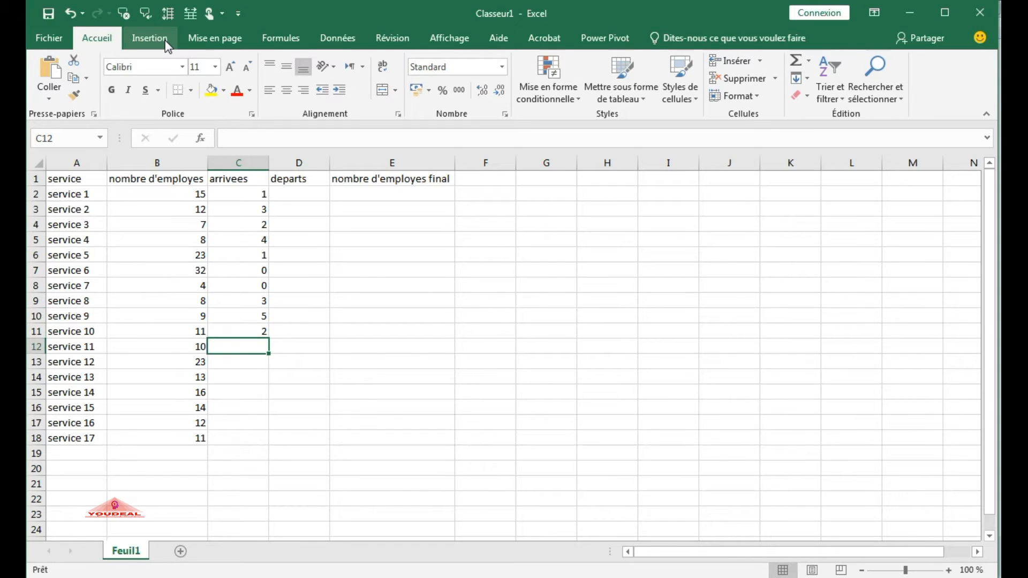
pyautogui.write('1')
pyautogui.press('Return')
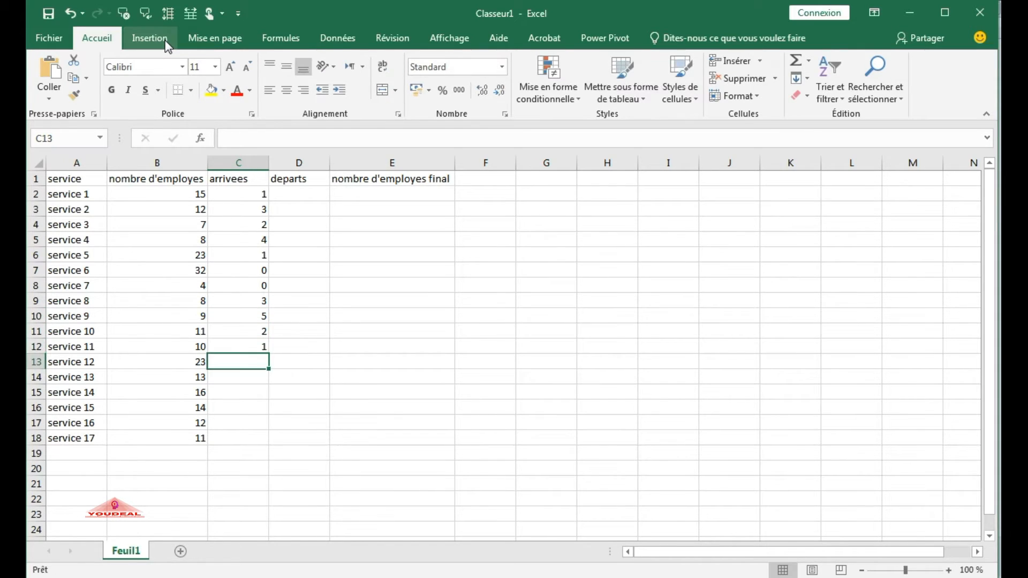
pyautogui.write('5')
pyautogui.press('Return')
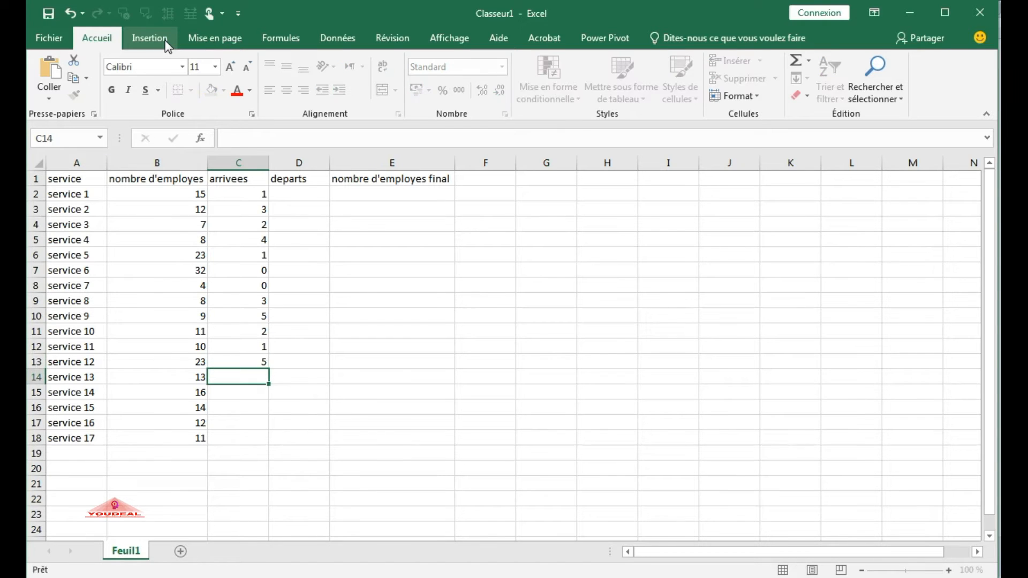
pyautogui.write('4')
pyautogui.press('Return')
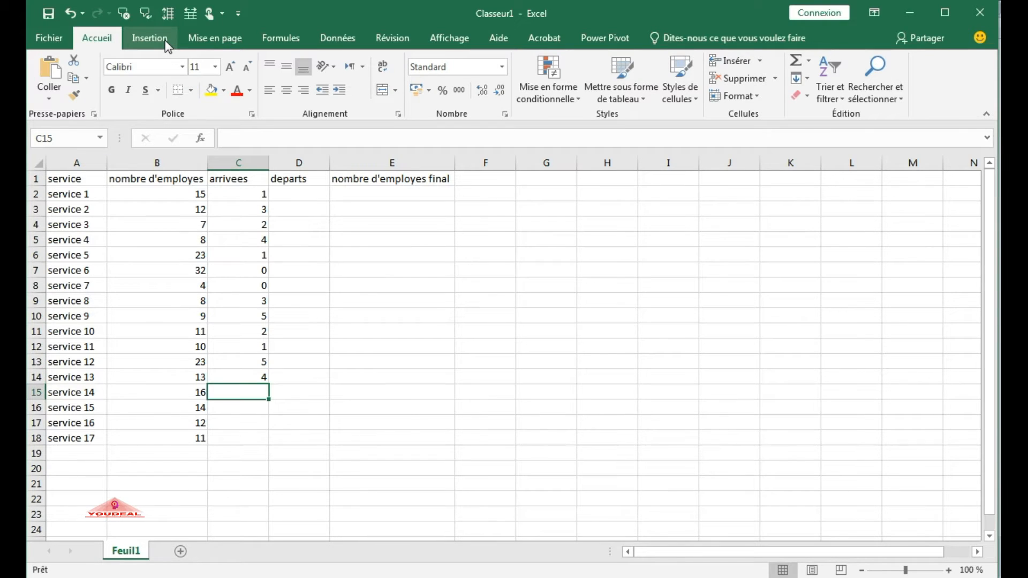
# Enter the arrivals 1, 3, 9 and 0 for services 14 to 17 in cells C15 to C18
pyautogui.write('1')
pyautogui.press('Return')
pyautogui.write('3')
pyautogui.press('Return')
pyautogui.write('9')
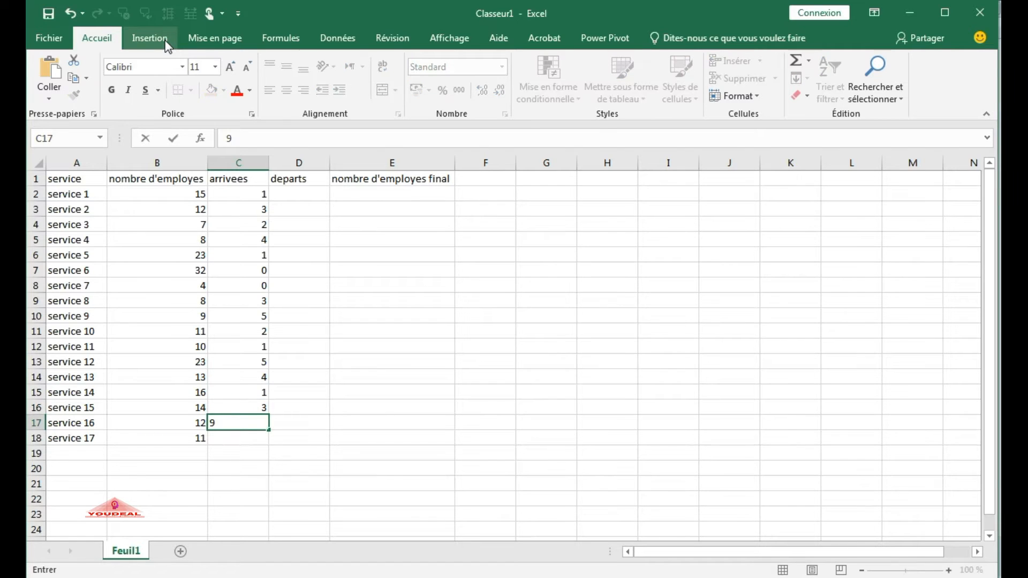
pyautogui.press('Return')
pyautogui.write('0')
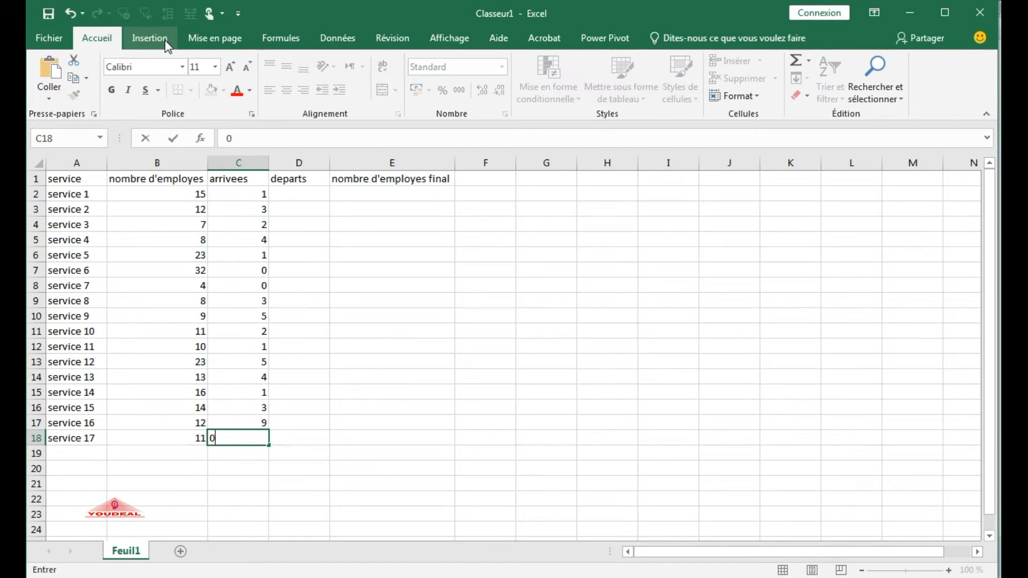
pyautogui.press('Tab')
# Enter the departures 1, 0, 1 and 0 for services 1 to 4 in cells D2 to D5
pyautogui.press('Up')
pyautogui.press('Up')
pyautogui.press('Up')
pyautogui.press('Up')
pyautogui.press('Up')
pyautogui.press('Up')
pyautogui.press('Up')
pyautogui.press('Up')
pyautogui.press('Up')
pyautogui.press('Up')
pyautogui.press('Up')
pyautogui.press('Up')
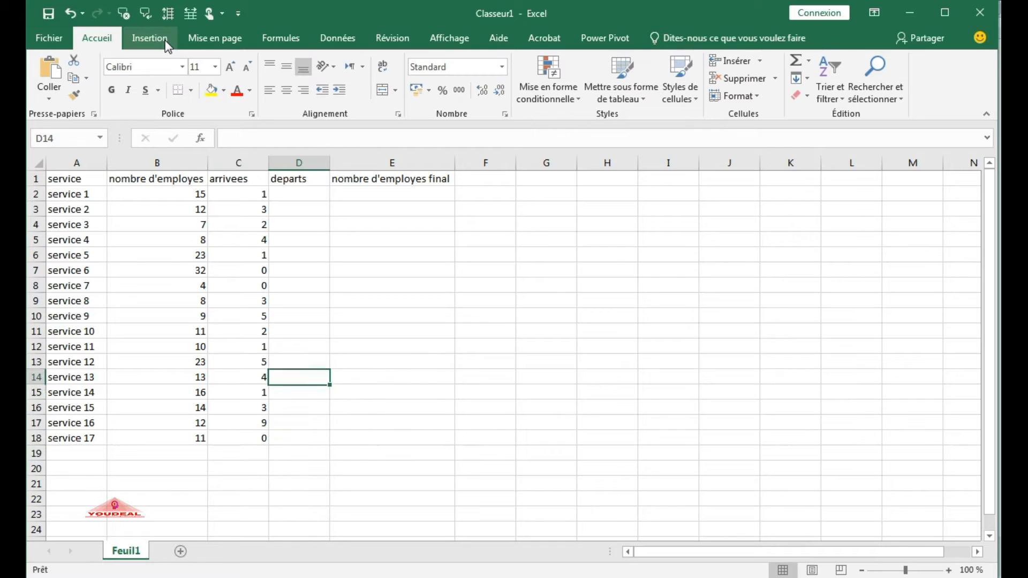
pyautogui.press('Up')
pyautogui.press('Up')
pyautogui.press('Up')
pyautogui.press('Up')
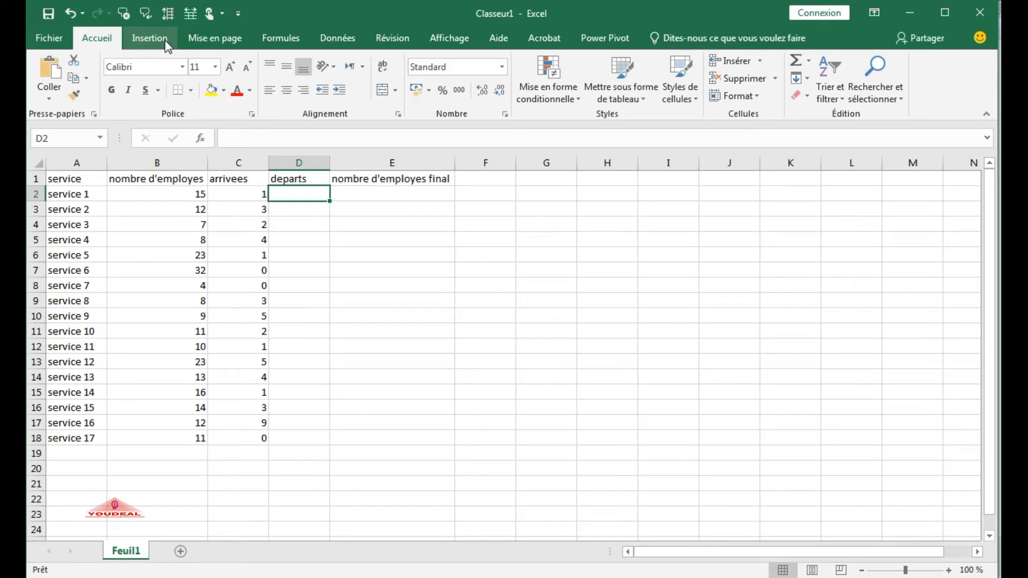
pyautogui.write('1')
pyautogui.press('Return')
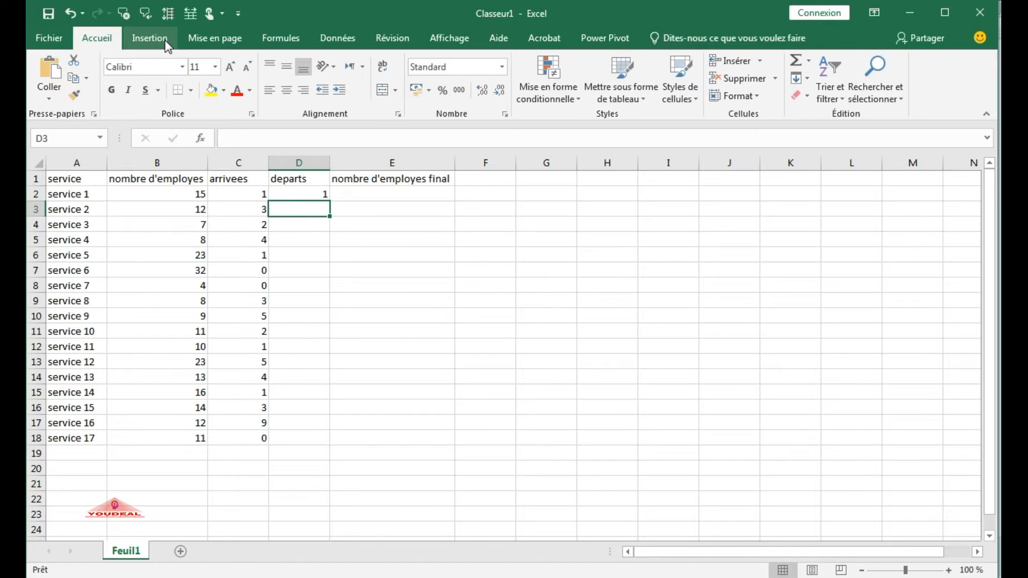
pyautogui.write('0')
pyautogui.press('Return')
pyautogui.write('1')
pyautogui.press('Return')
pyautogui.write('0')
pyautogui.press('Return')
# Enter the departures 2, 0 and 3 for services 5 to 7 in cells D6 to D8, and correct D8 to 0
pyautogui.write('2')
pyautogui.press('Return')
pyautogui.write('0')
pyautogui.press('Return')
pyautogui.write('3')
pyautogui.press('Return')
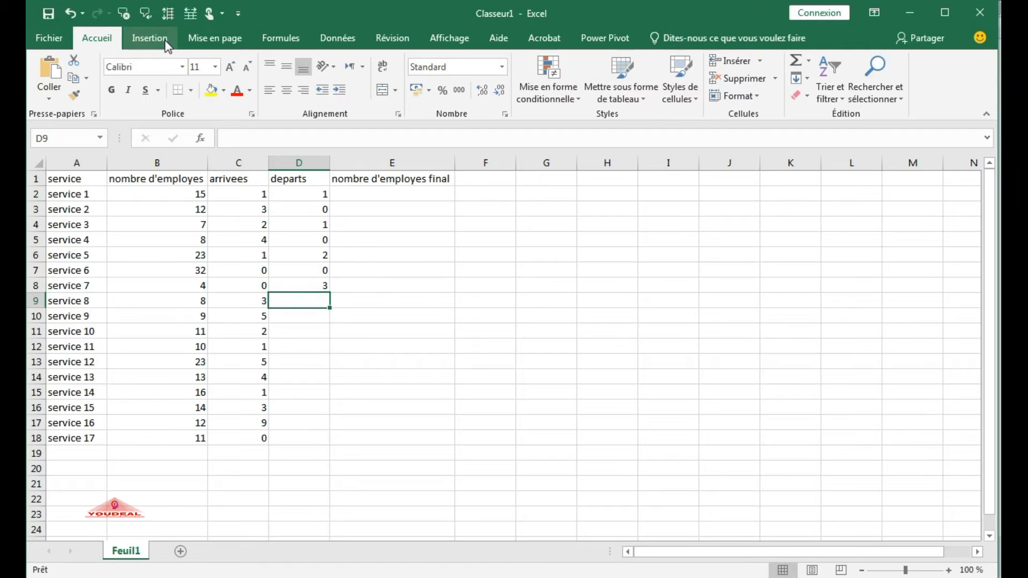
pyautogui.press('Up')
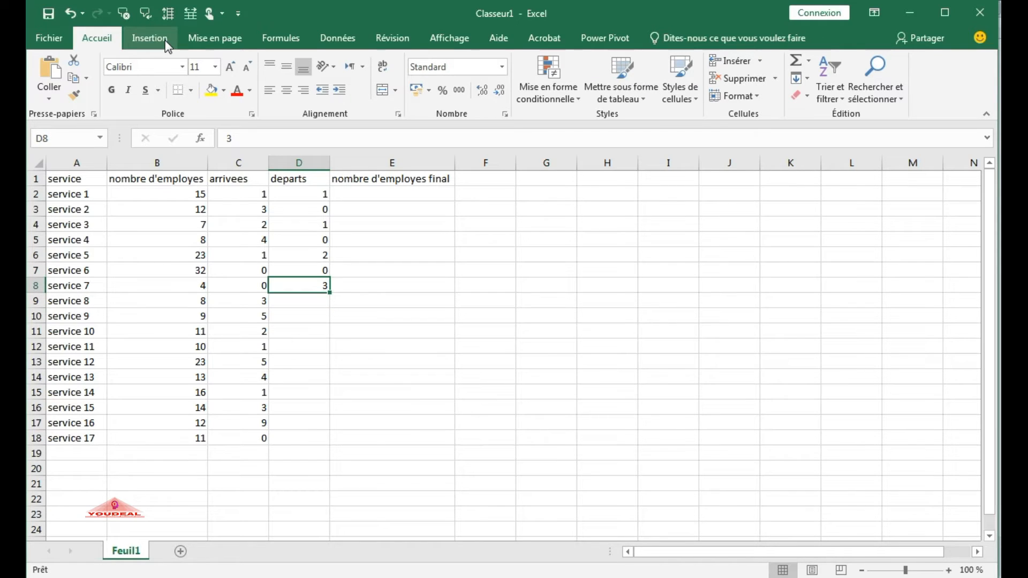
pyautogui.write('0')
pyautogui.press('Return')
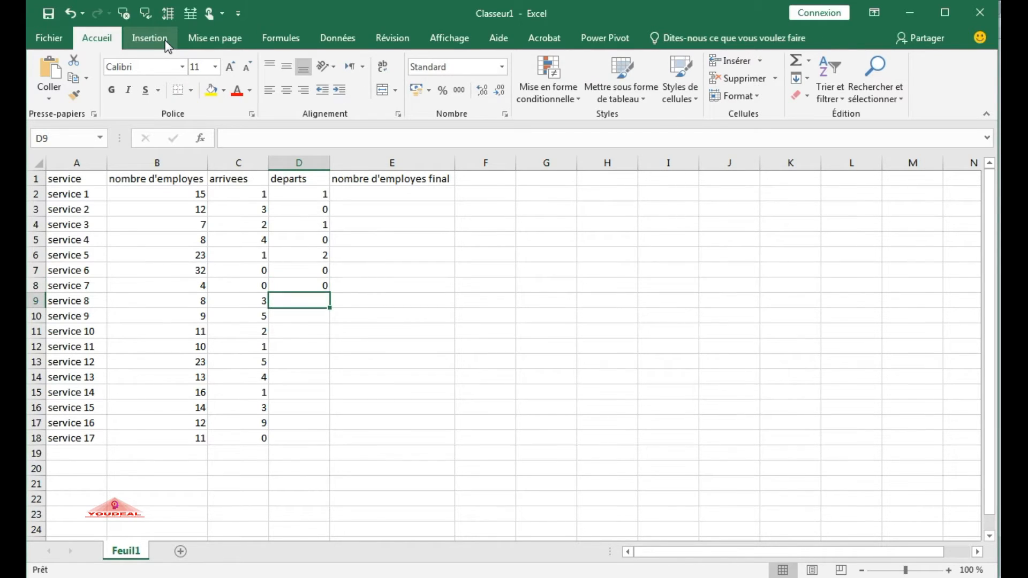
# Enter the departures 0, 1, 2, 1 and 3 for services 8 to 12 in cells D9 to D13
pyautogui.write('0')
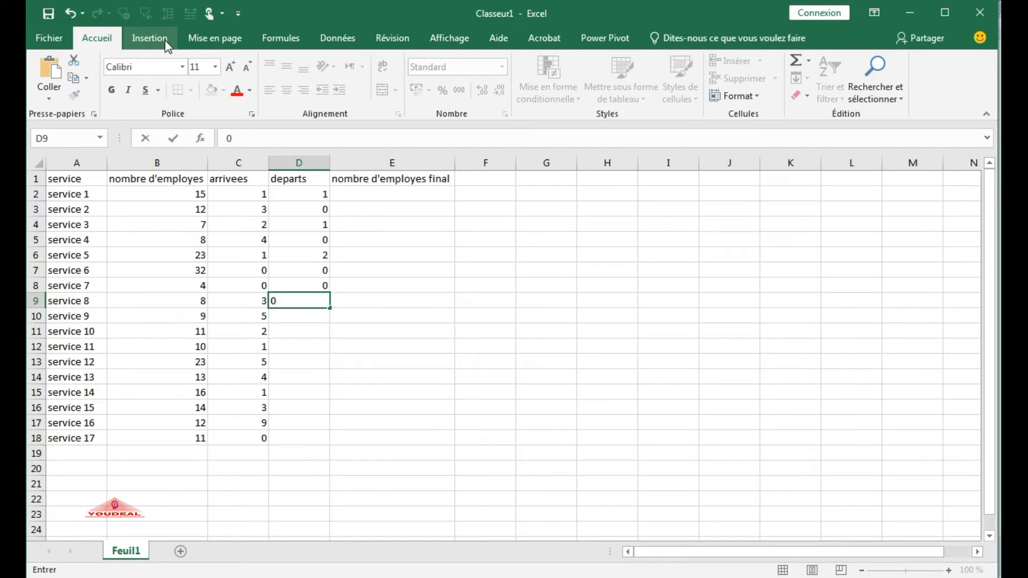
pyautogui.press('Return')
pyautogui.write('1')
pyautogui.press('Return')
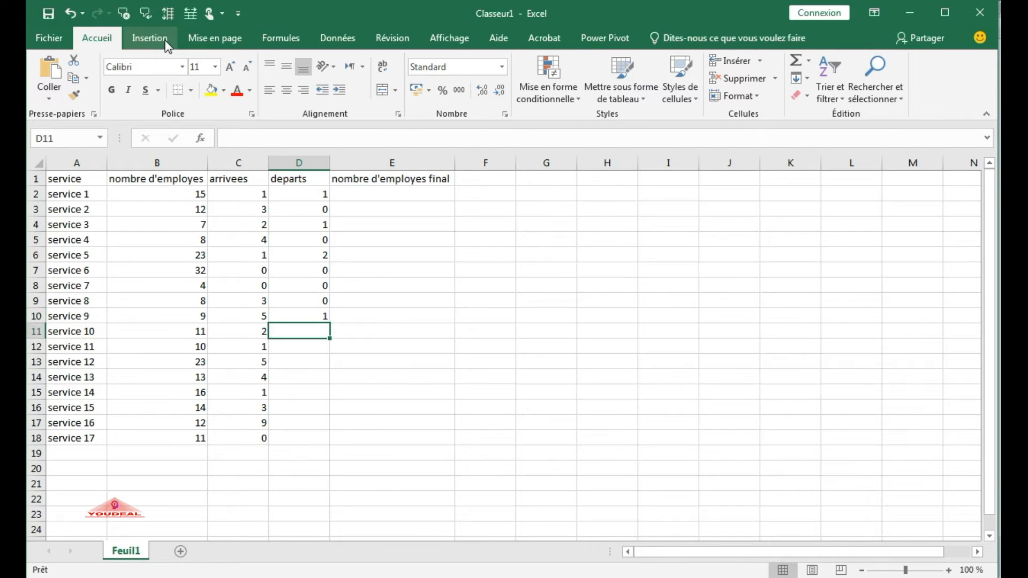
pyautogui.write('2')
pyautogui.press('Return')
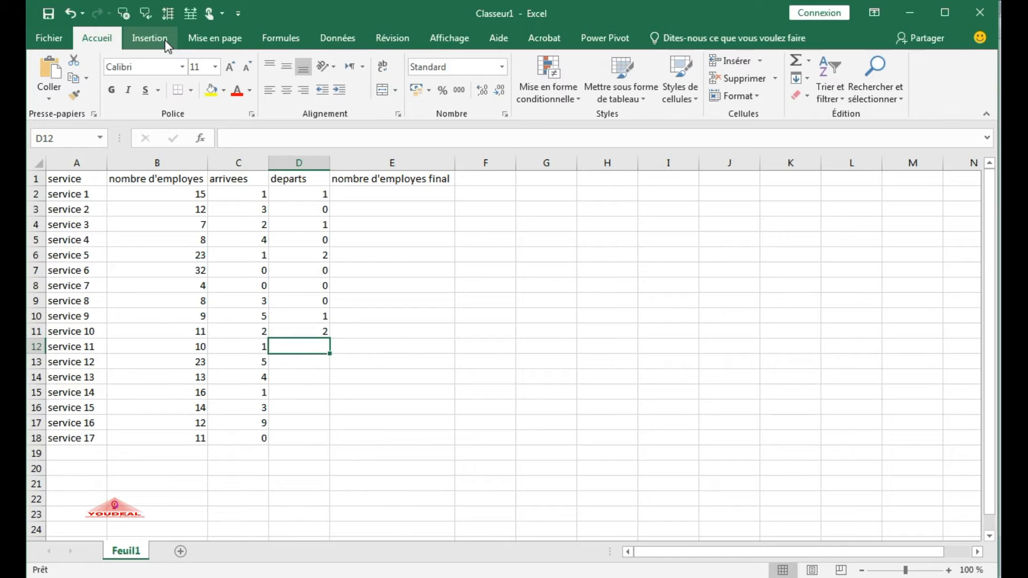
pyautogui.write('1')
pyautogui.press('Return')
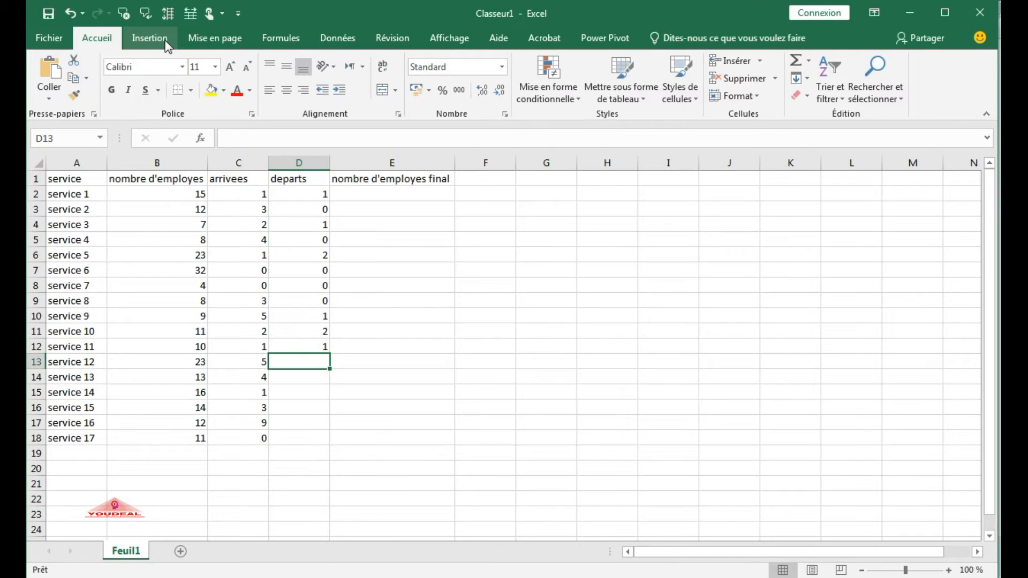
pyautogui.write('3')
pyautogui.press('Return')
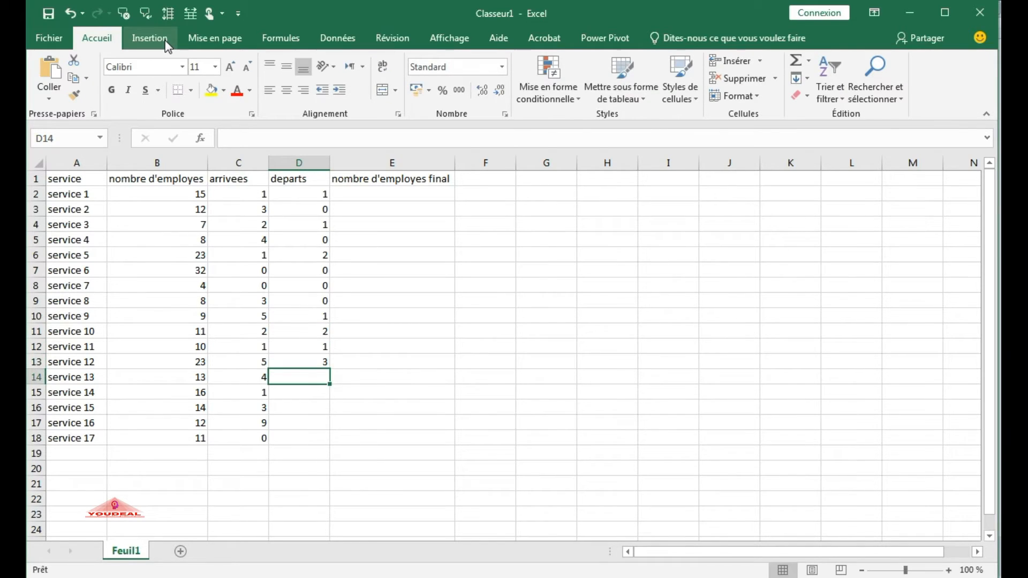
# Enter the departures 2, 6, 2, 1 and 0 for services 13 to 17 in cells D14 to D18
pyautogui.write('2')
pyautogui.press('Return')
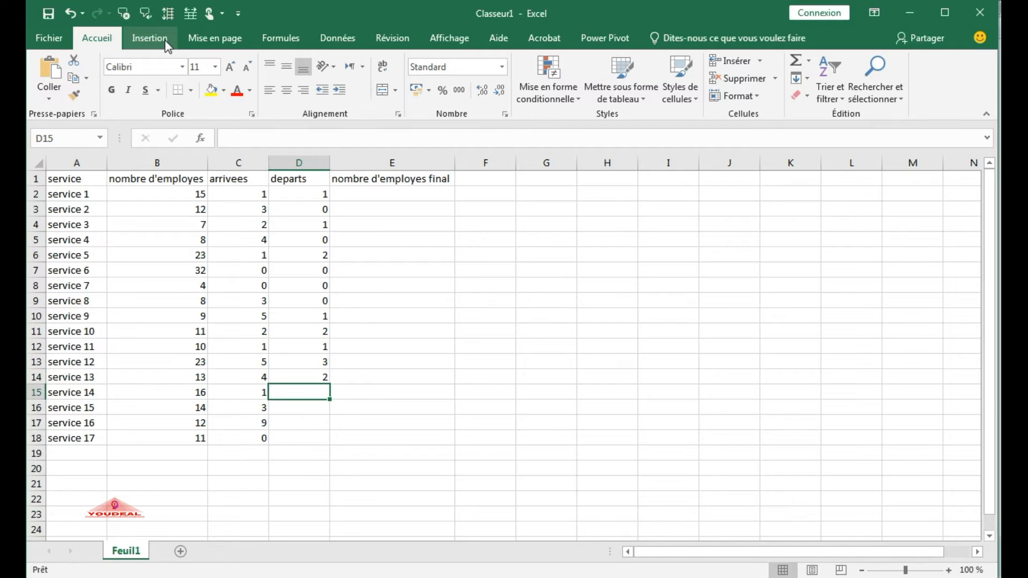
pyautogui.write('6')
pyautogui.press('Return')
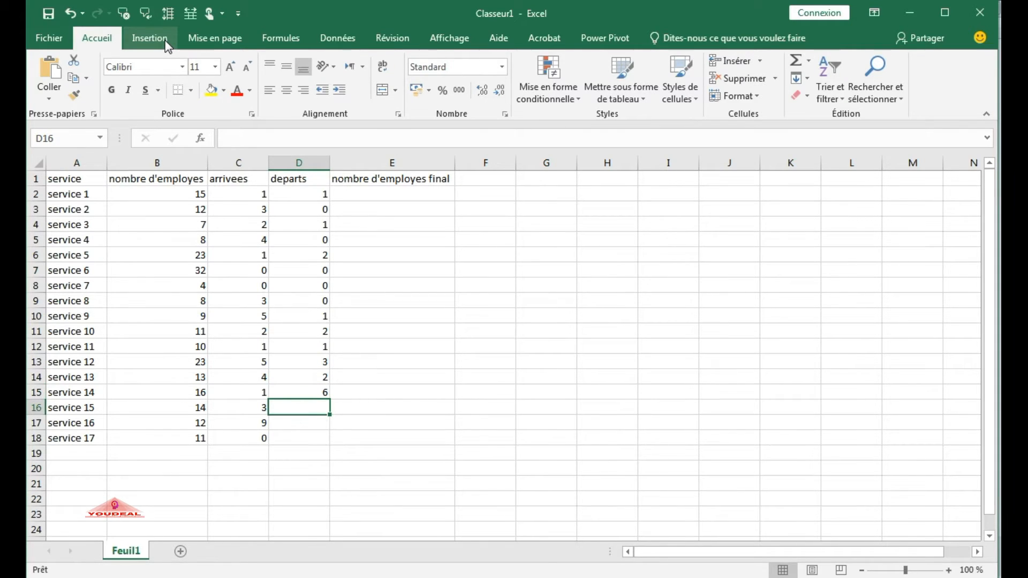
pyautogui.write('2')
pyautogui.press('Return')
pyautogui.write('1')
pyautogui.press('Return')
pyautogui.write('0')
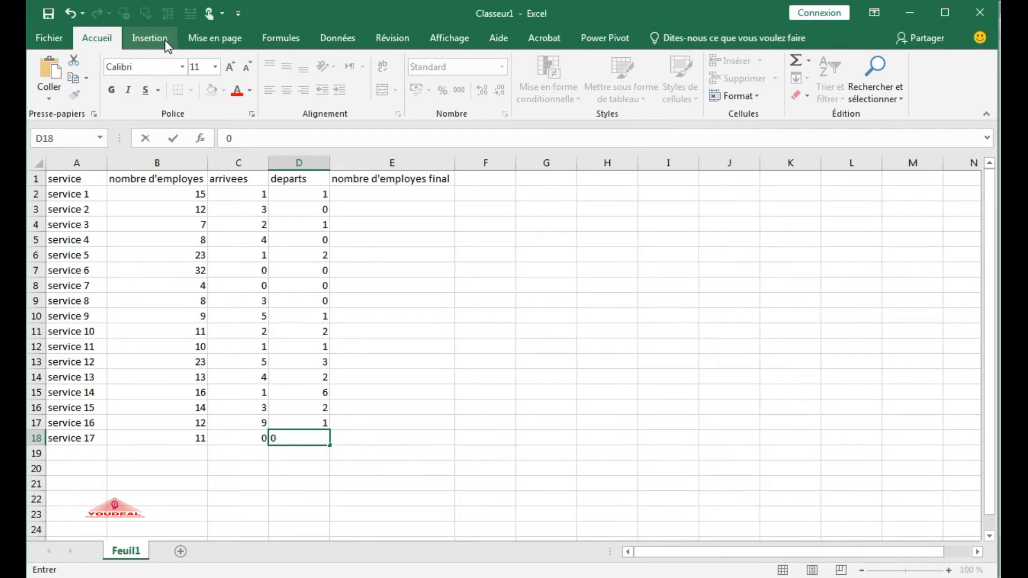
pyautogui.press('Return')
pyautogui.press('Right')
pyautogui.press('Up')
pyautogui.press('Up')
pyautogui.press('Up')
pyautogui.press('Up')
pyautogui.click(377, 195)
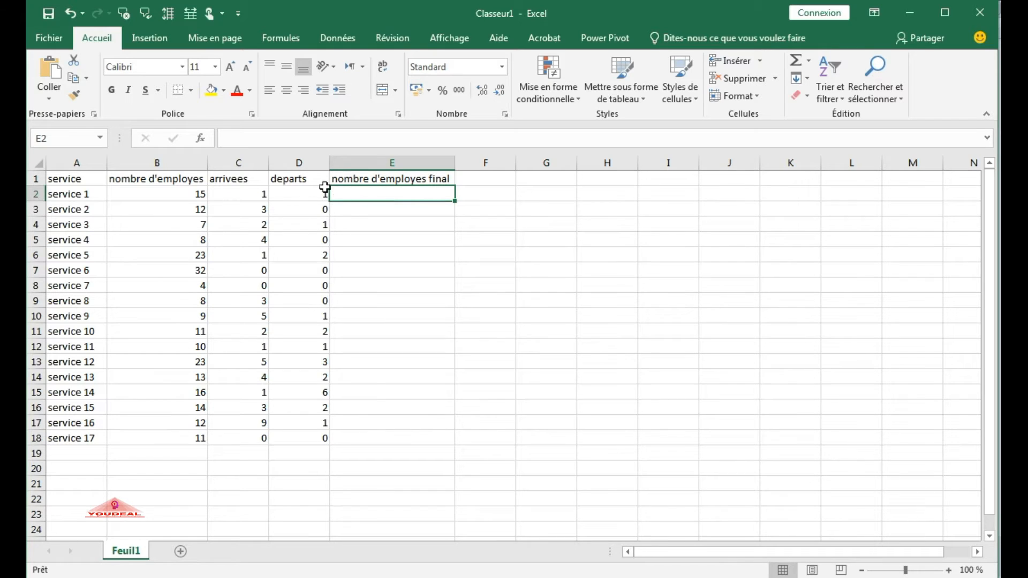
# Insert an empty column between the arrivees and departs columns
pyautogui.click(305, 161)
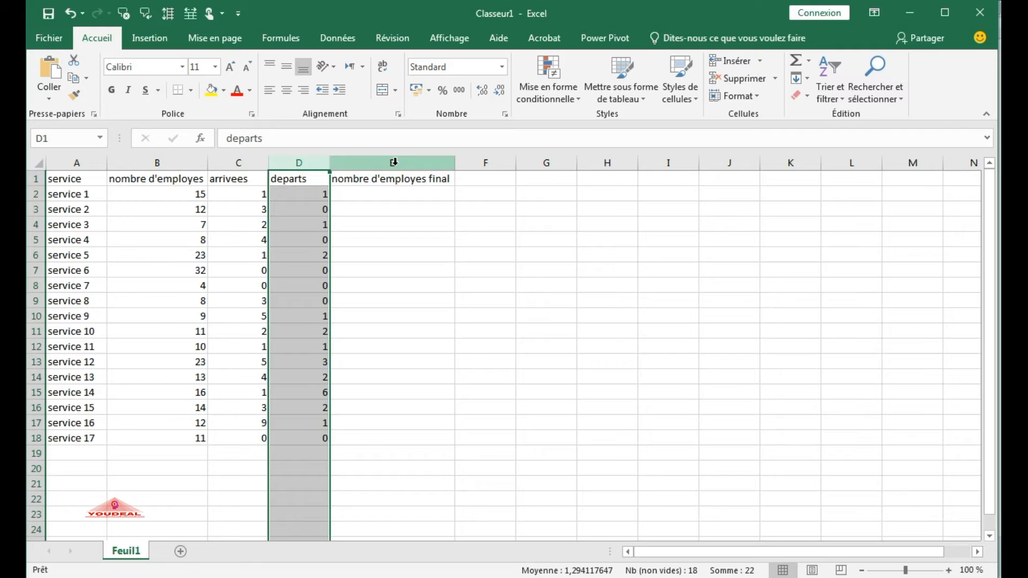
pyautogui.rightClick(304, 160)
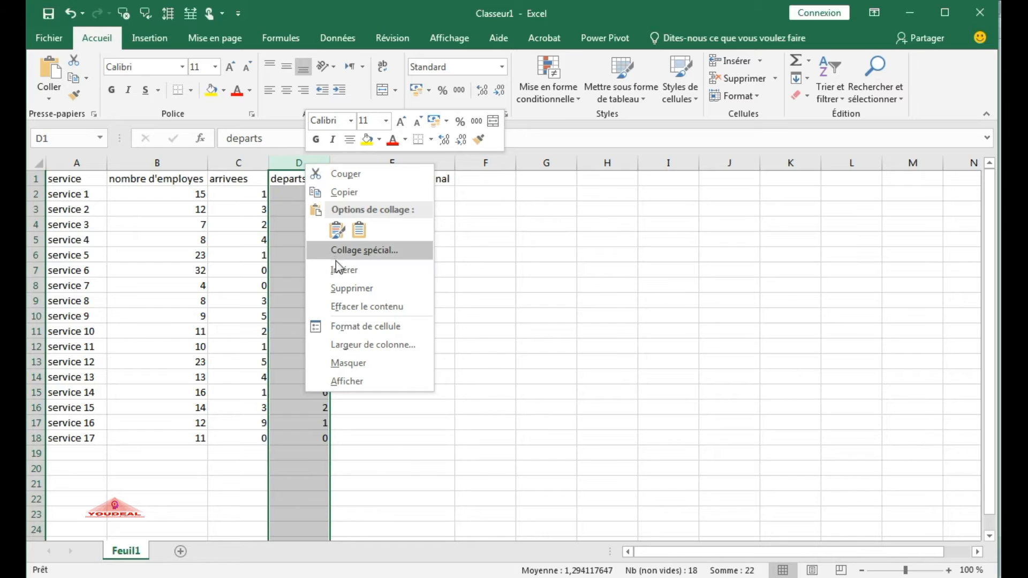
pyautogui.click(374, 270)
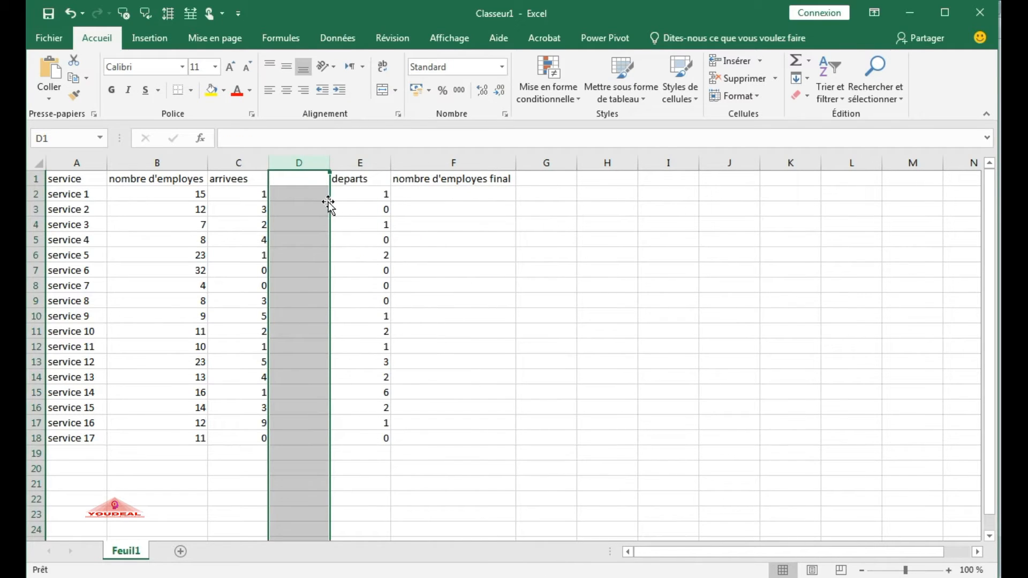
# Enter the header "nombre intermediaire" in cell D1 of the empty column
pyautogui.moveTo(309, 181); pyautogui.dragTo(300, 247)
pyautogui.click(309, 180)
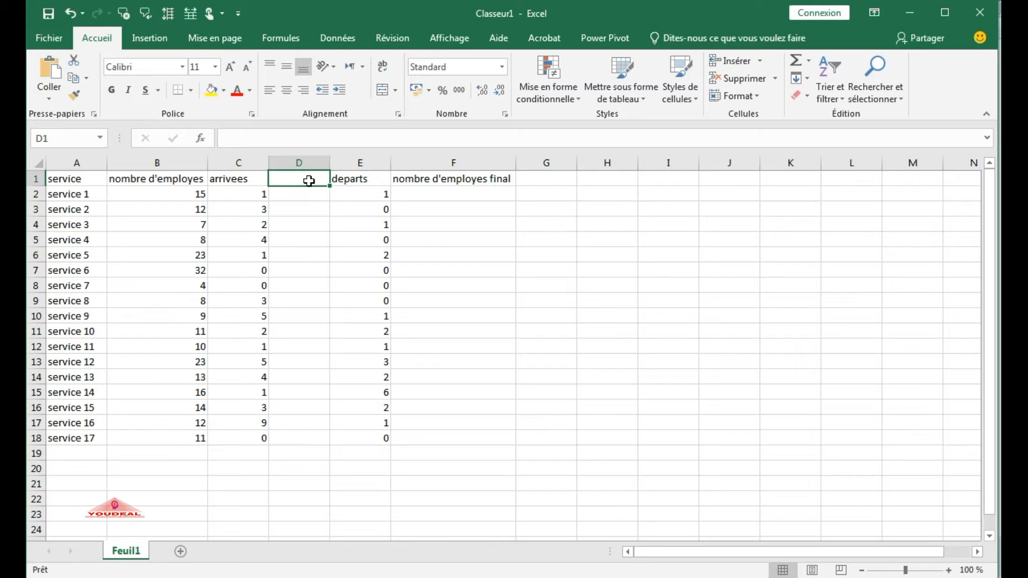
pyautogui.write('inter')
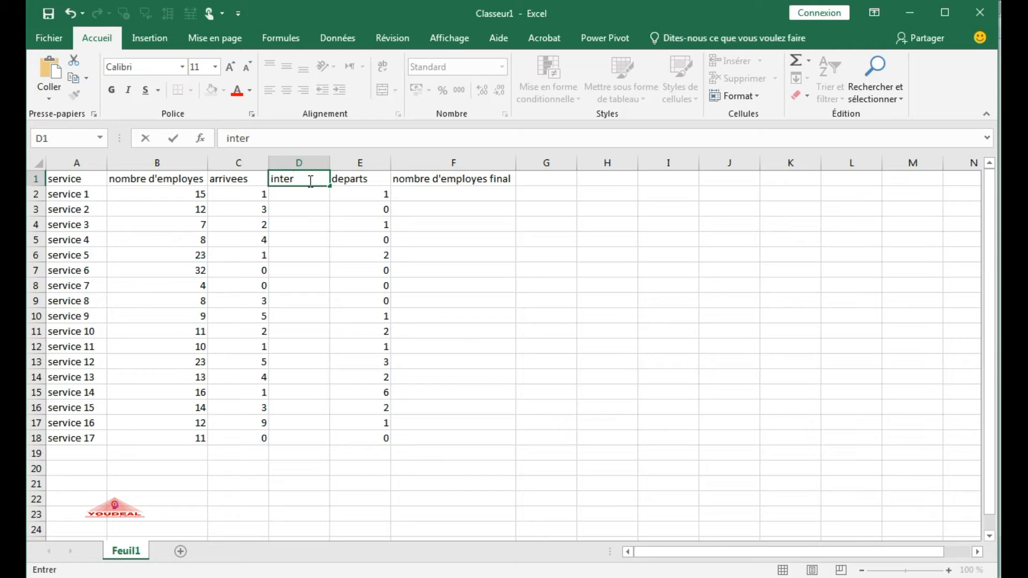
pyautogui.write('mediaire')
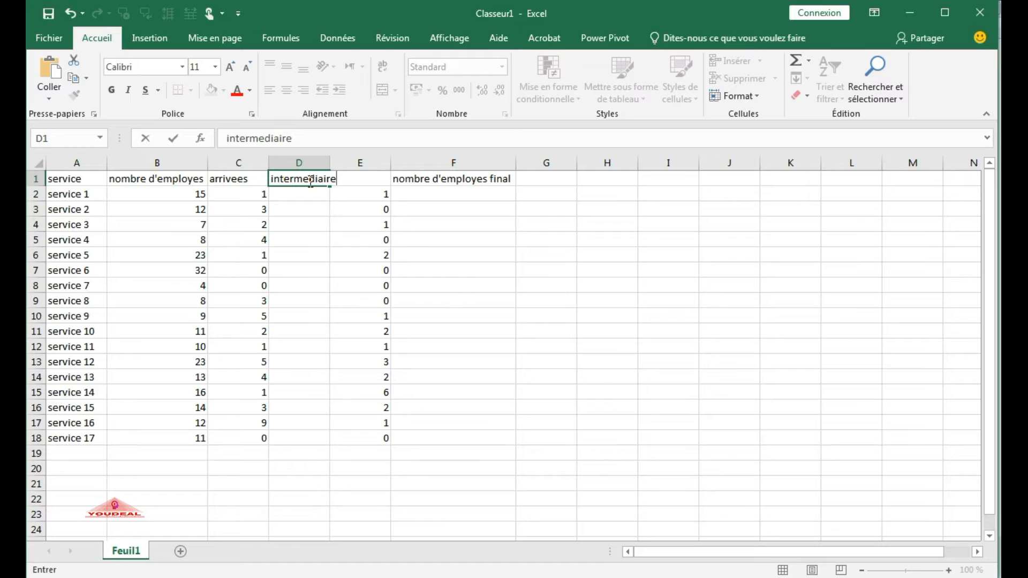
pyautogui.click(225, 138)
pyautogui.write('nomb')
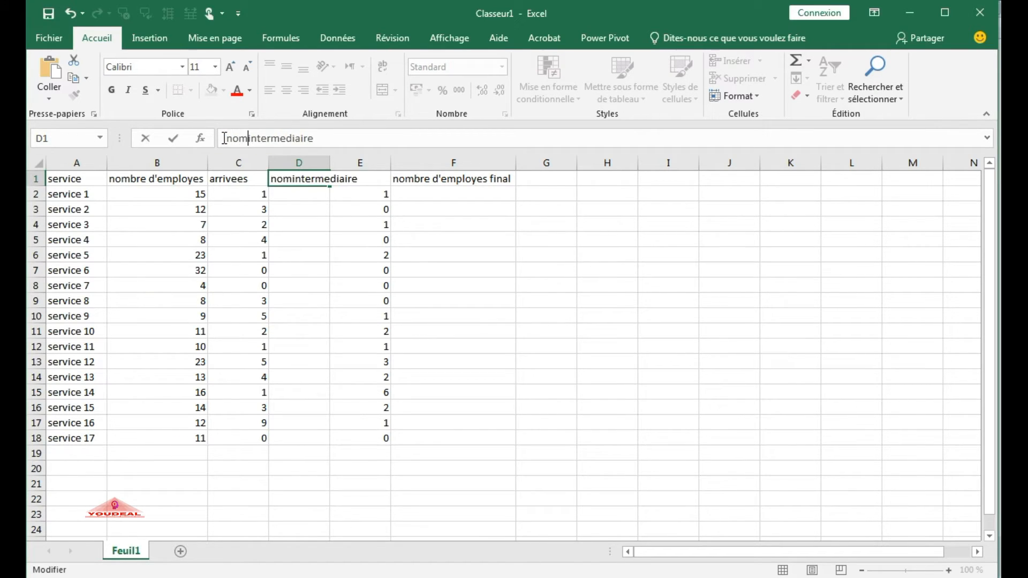
pyautogui.write('re')
pyautogui.press('Return')
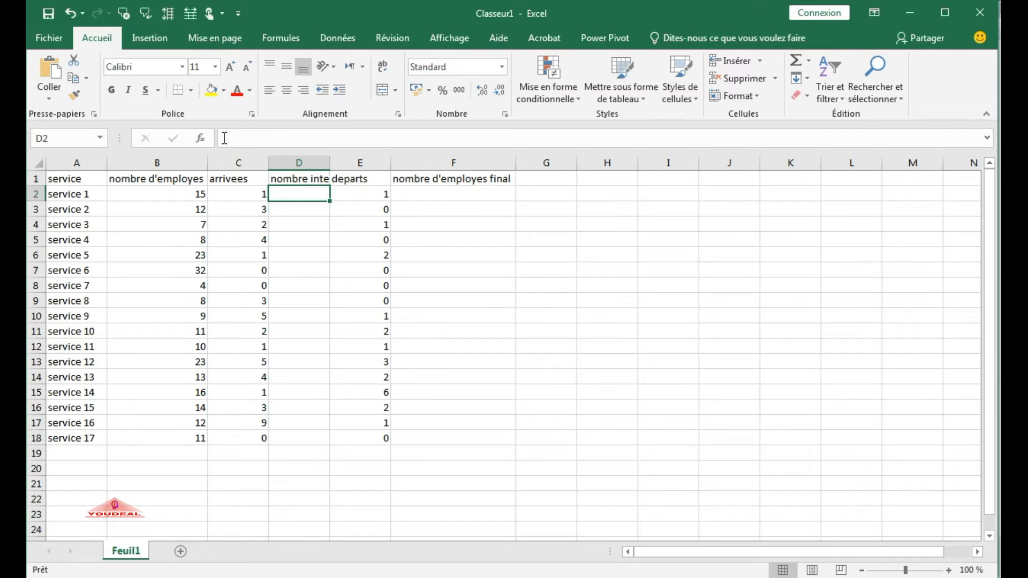
# Fit column D's width to its header and calculate service 1's intermediate number in D2 with the formula =B2+C2
pyautogui.doubleClick(329, 165)
pyautogui.click(335, 210)
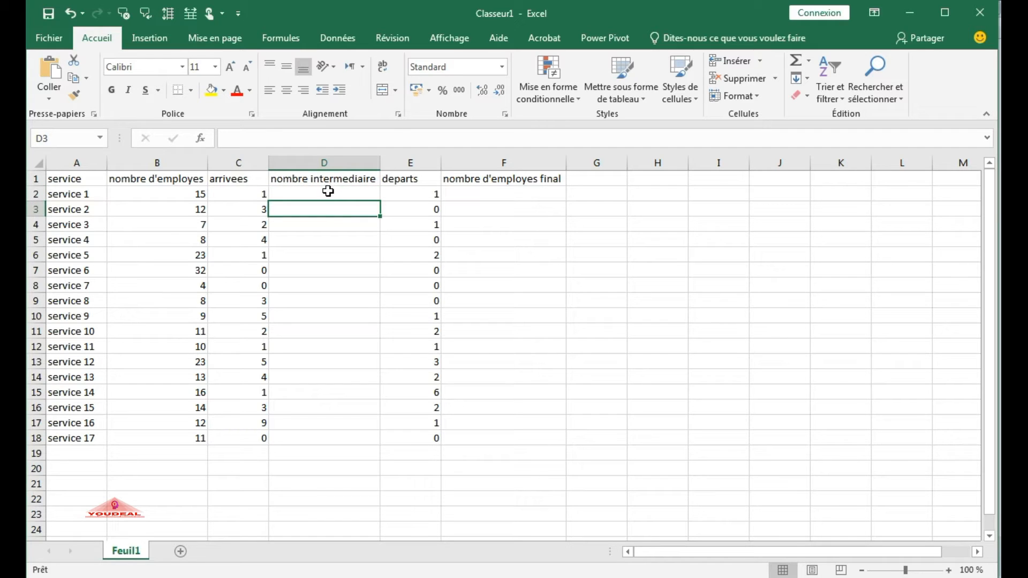
pyautogui.click(328, 193)
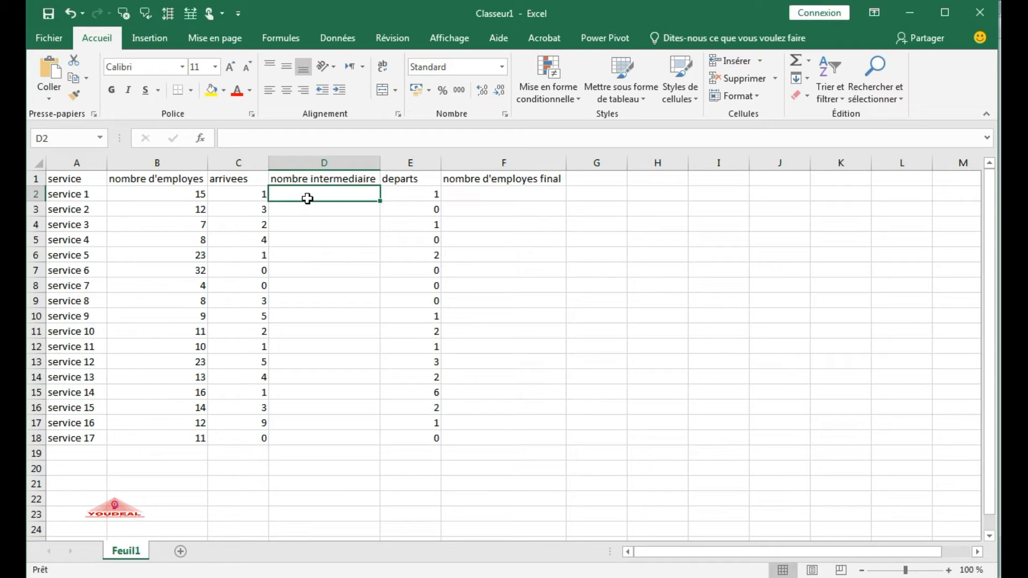
pyautogui.write('=')
pyautogui.click(165, 196)
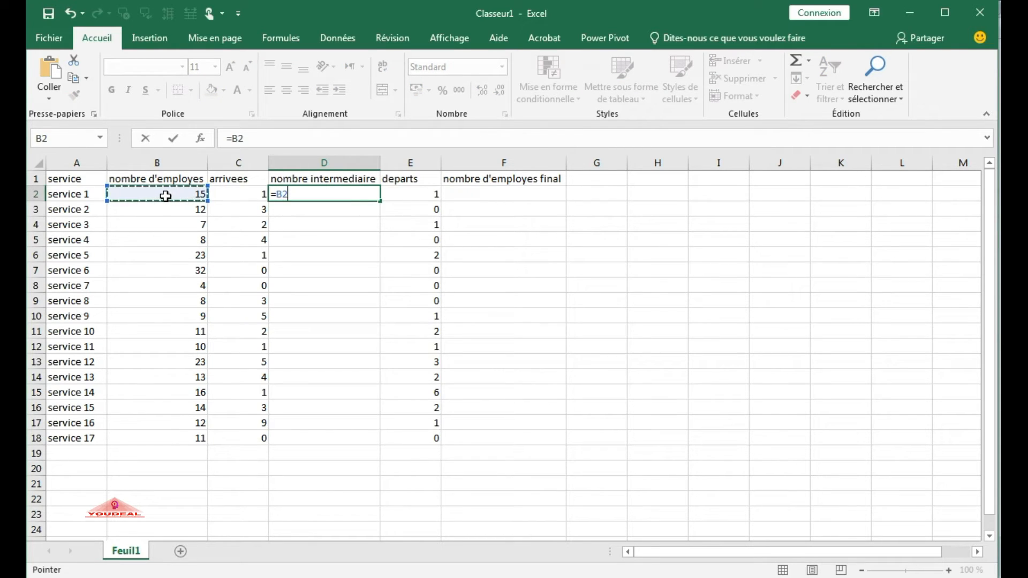
pyautogui.write('+')
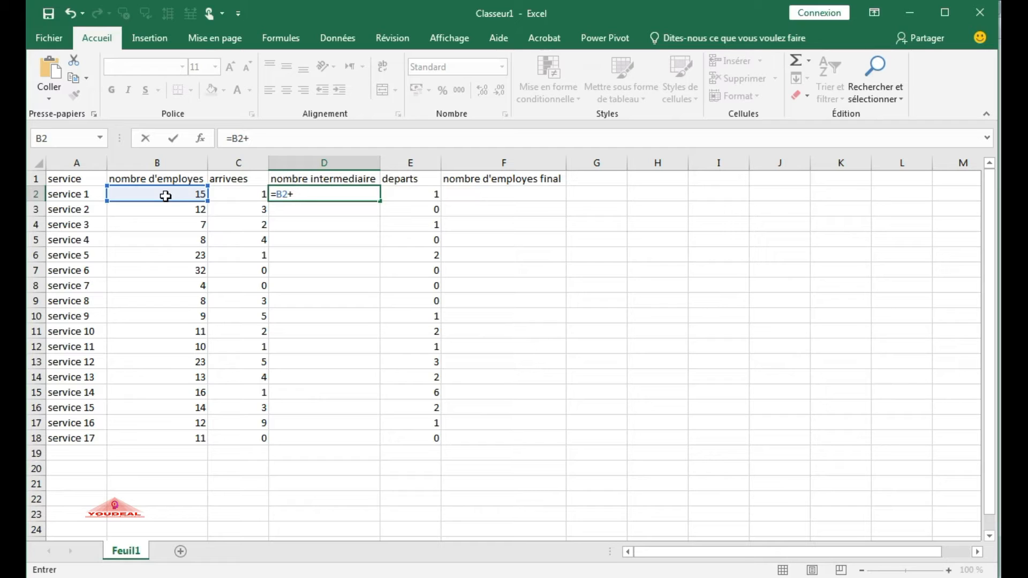
pyautogui.click(227, 193)
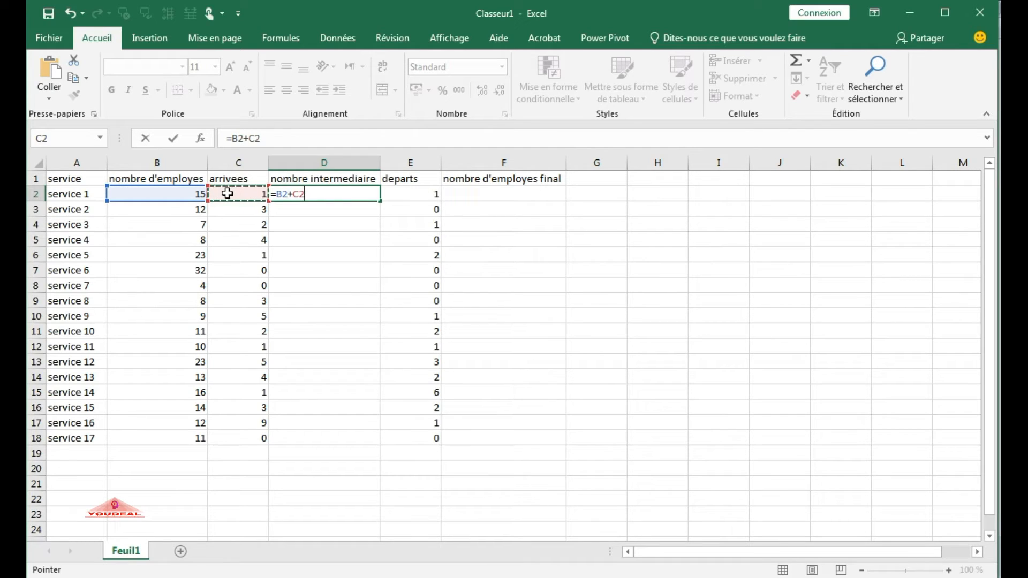
pyautogui.press('Return')
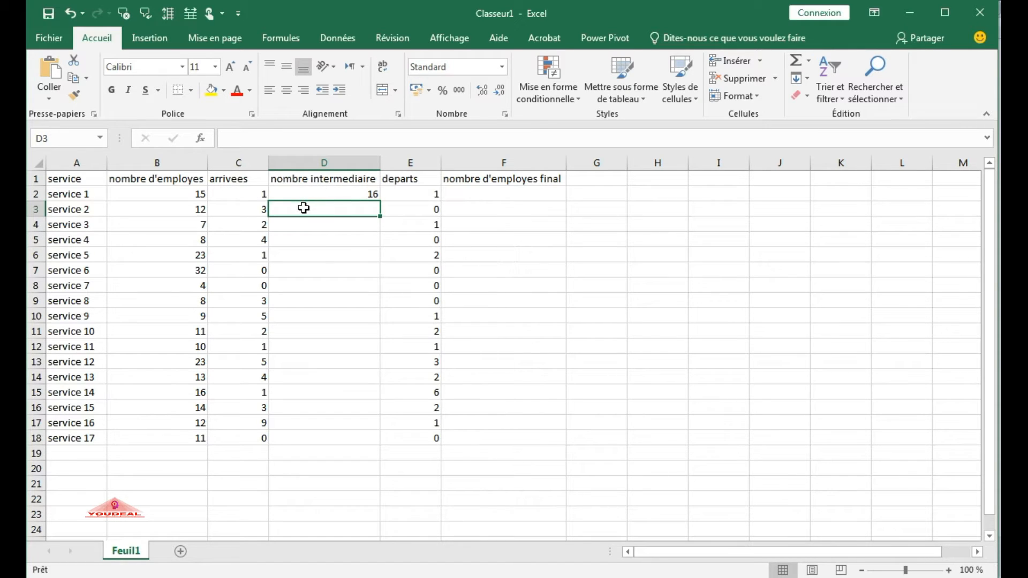
# Calculate service 2's intermediate number in D3 with the formula =B3+C3
pyautogui.write('=')
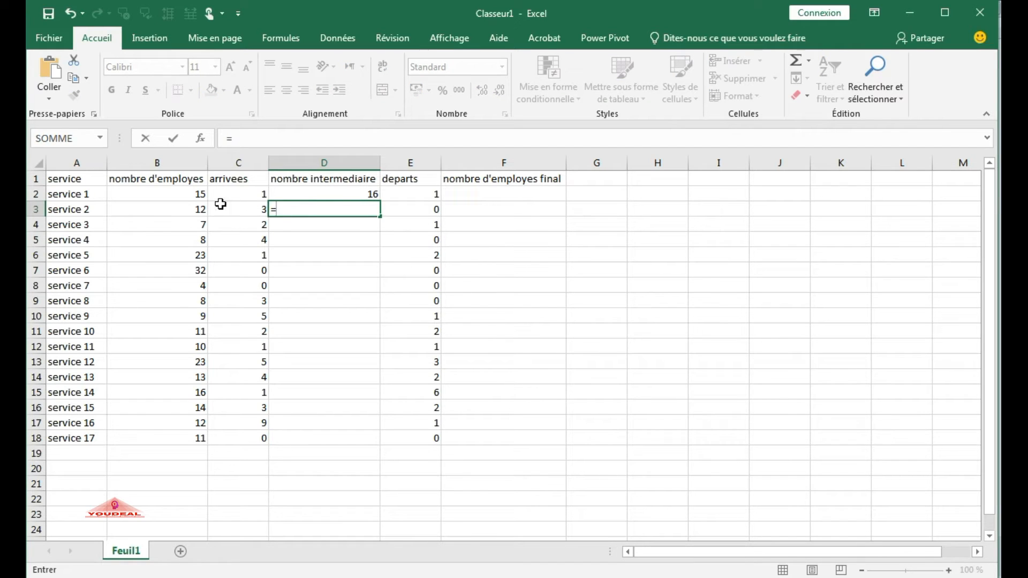
pyautogui.click(173, 206)
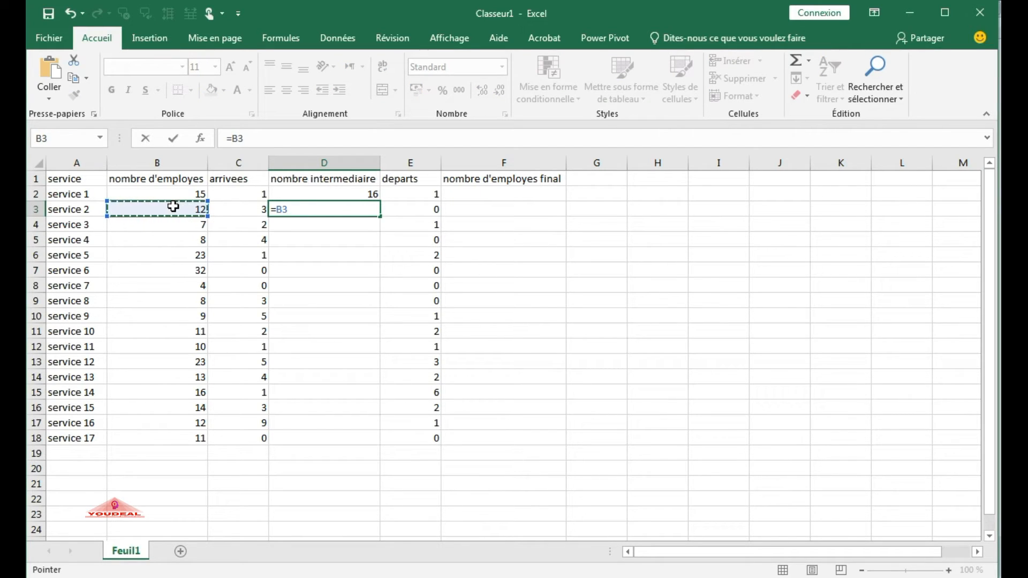
pyautogui.write('+')
pyautogui.click(252, 209)
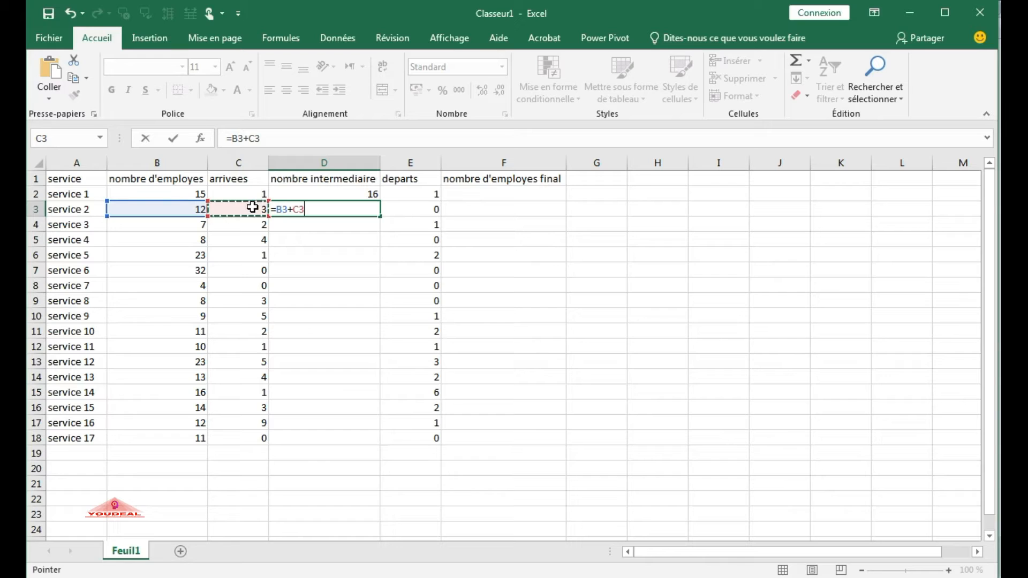
pyautogui.press('Return')
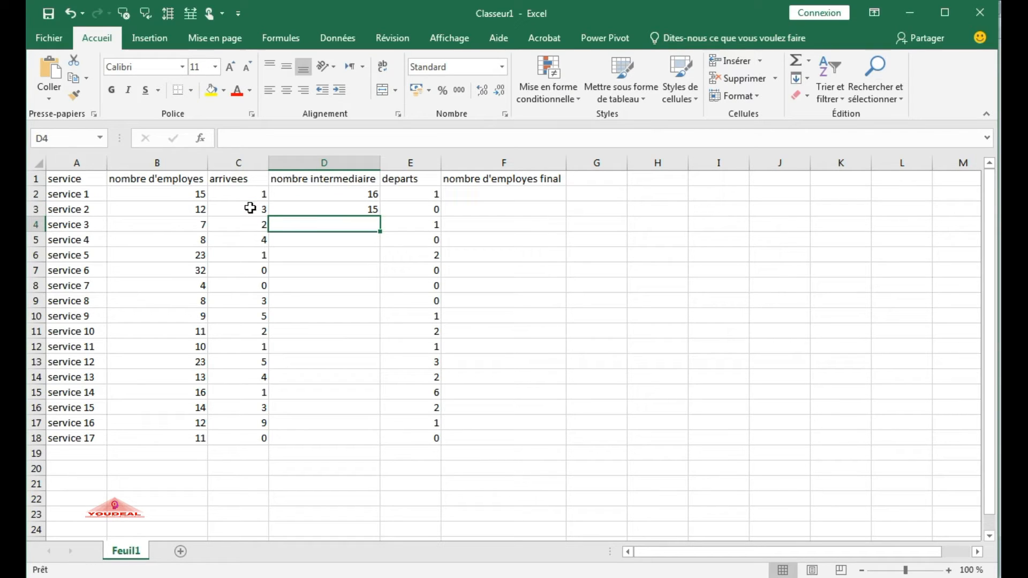
# Calculate service 3's intermediate number in D4 with the formula =B4+C4
pyautogui.click(146, 226)
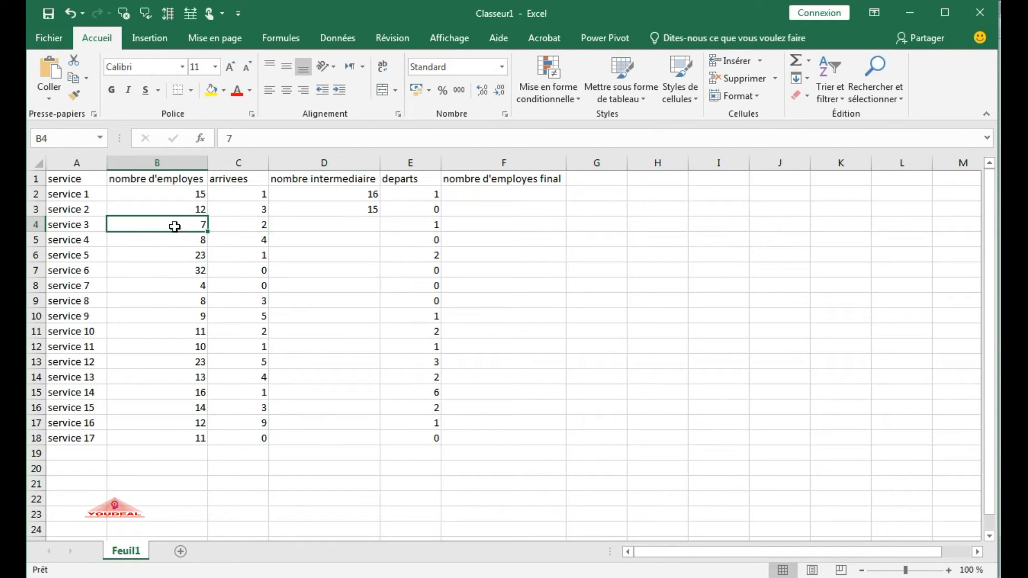
pyautogui.click(307, 223)
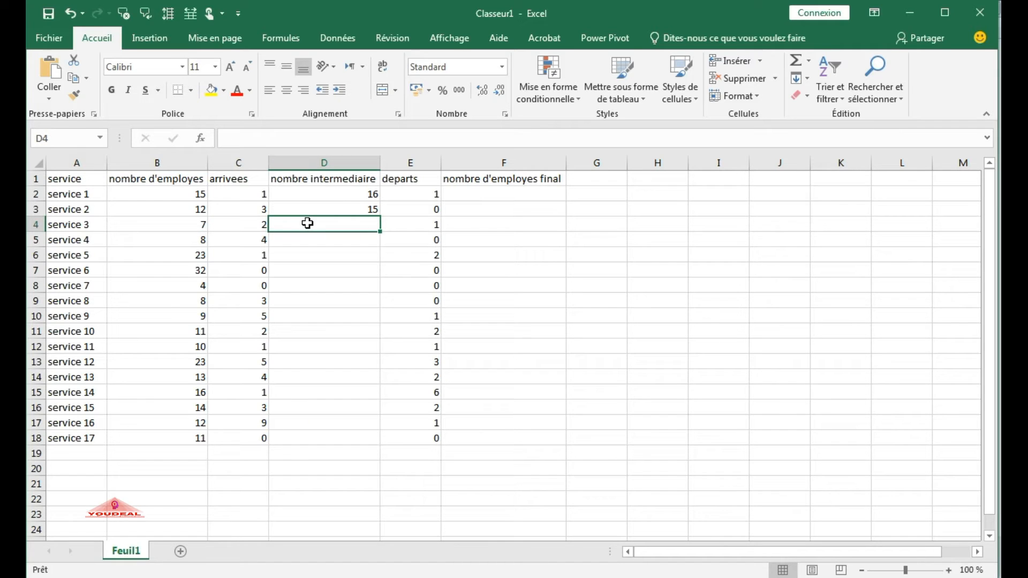
pyautogui.write('=')
pyautogui.click(164, 221)
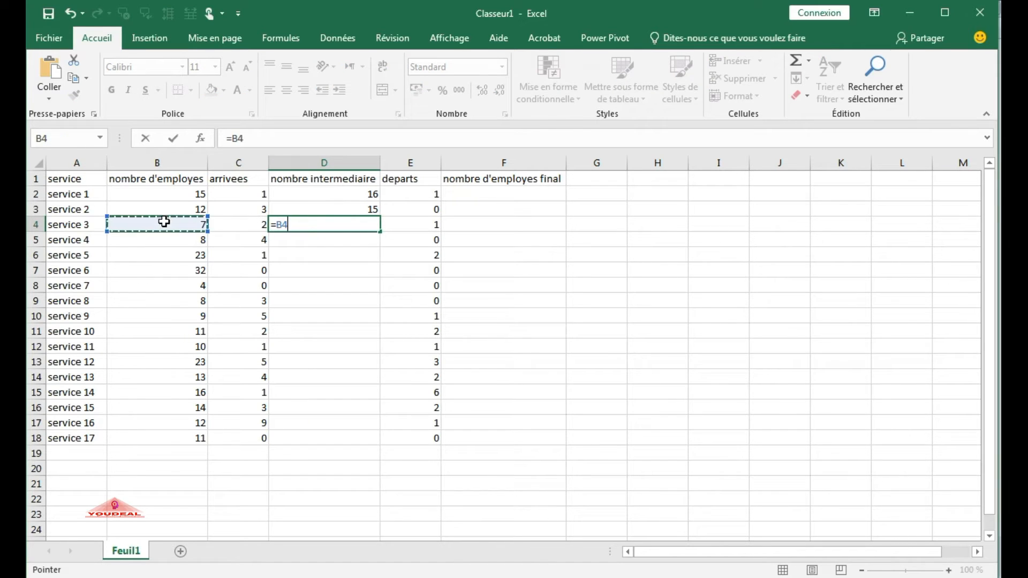
pyautogui.write('+')
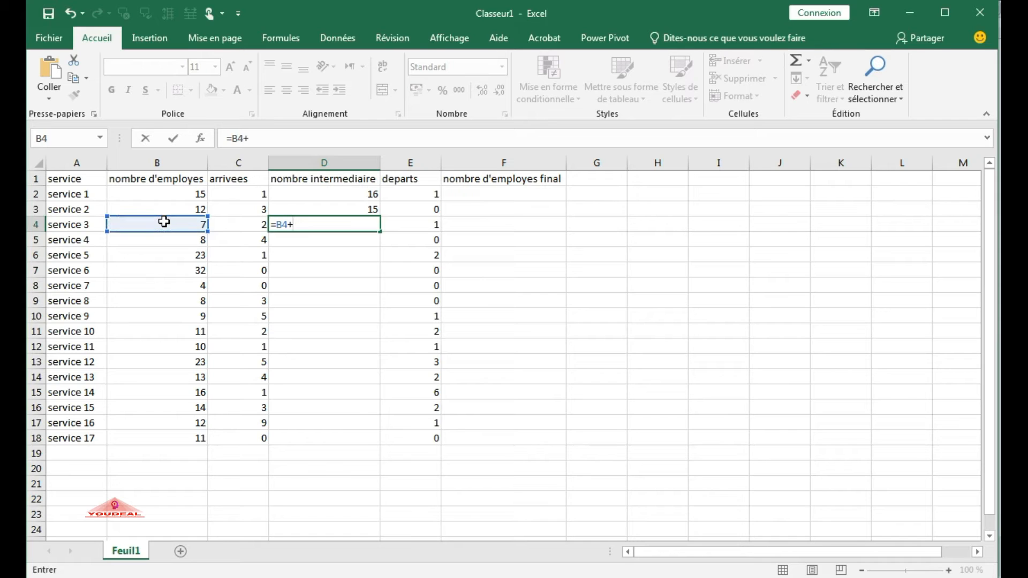
pyautogui.click(224, 228)
pyautogui.press('Return')
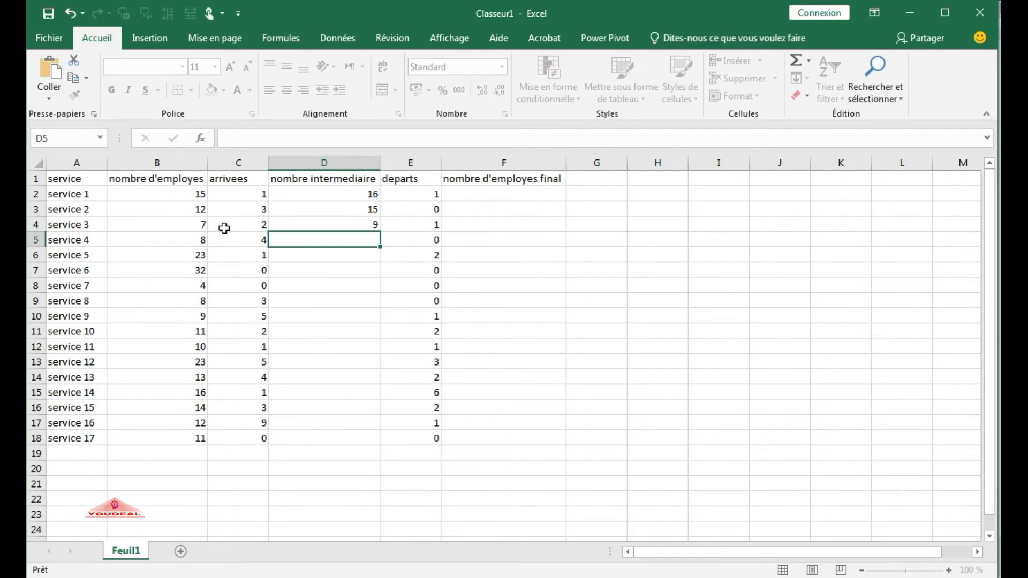
# Set service 3's number of employees in B4 to 10 and check the intermediate number in D4
pyautogui.click(329, 271)
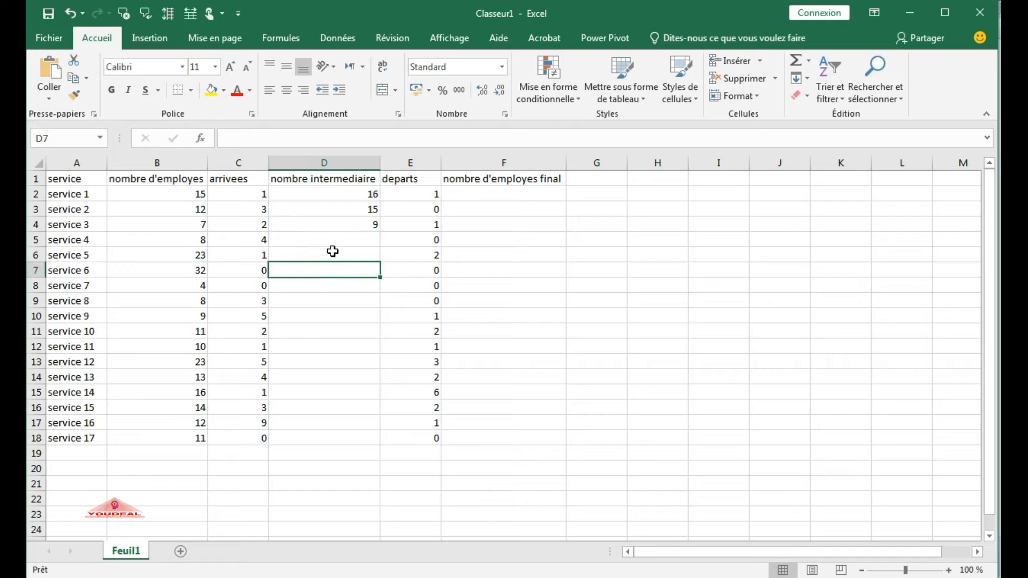
pyautogui.click(329, 245)
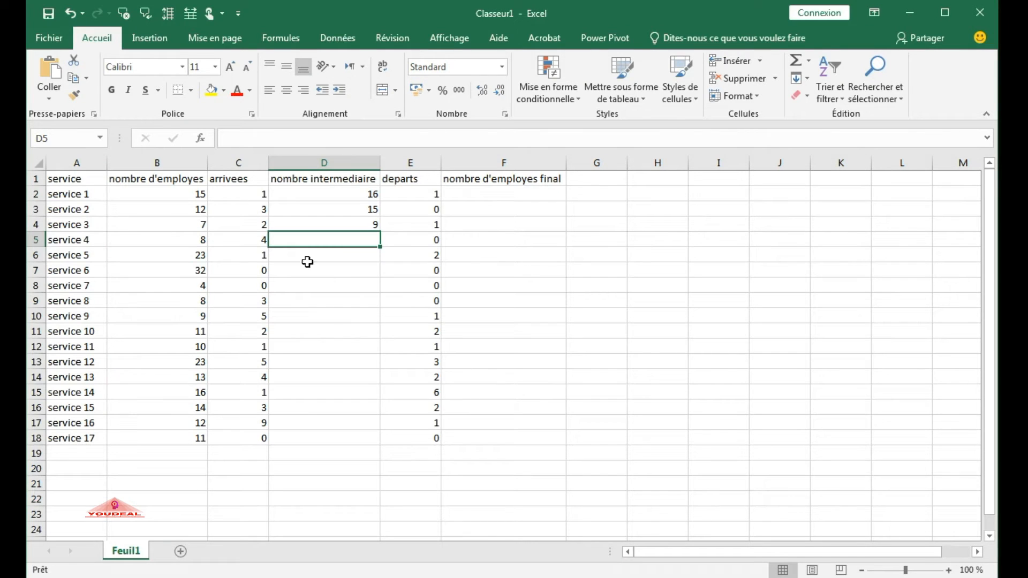
pyautogui.click(343, 223)
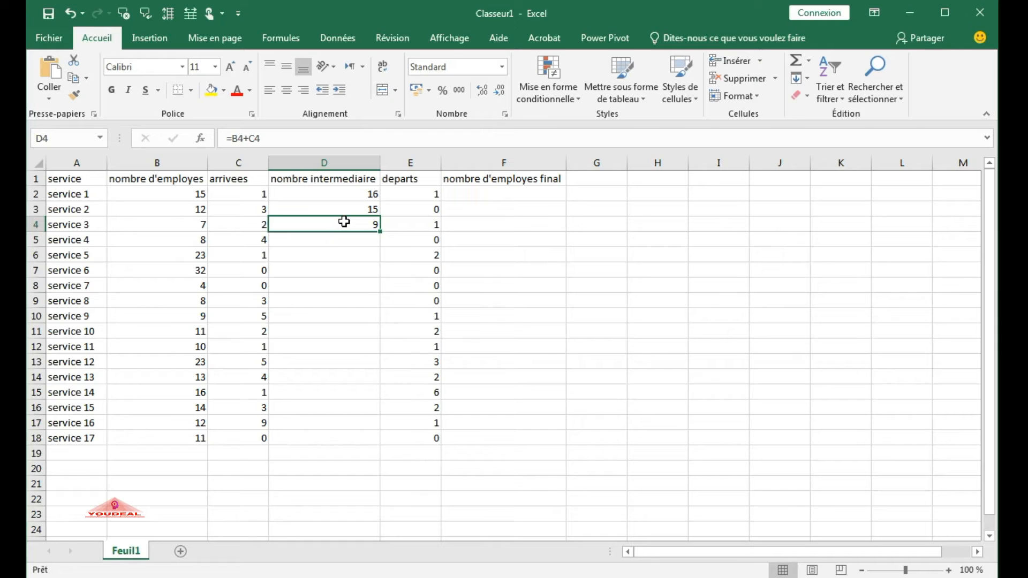
pyautogui.click(177, 223)
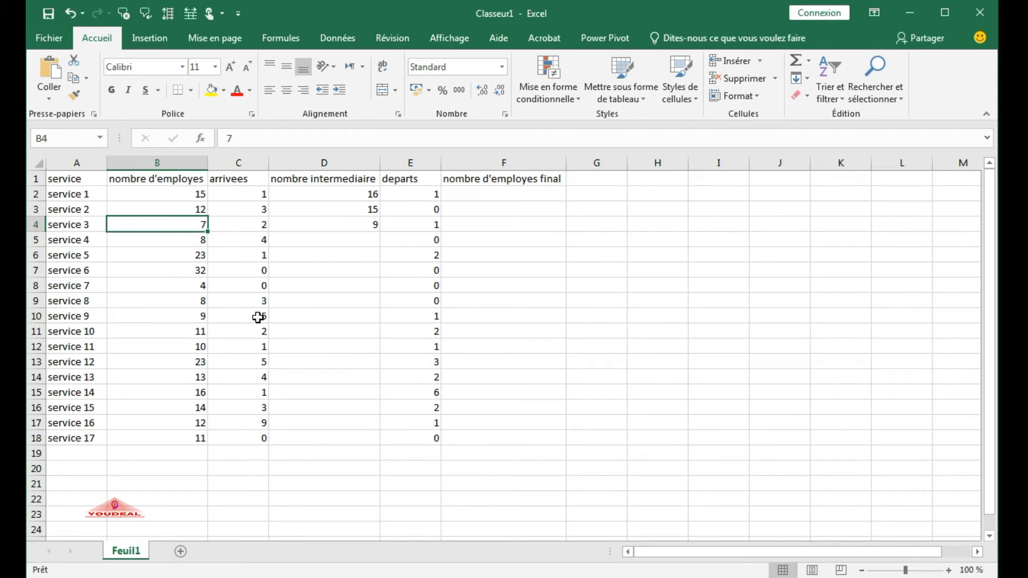
pyautogui.write('10')
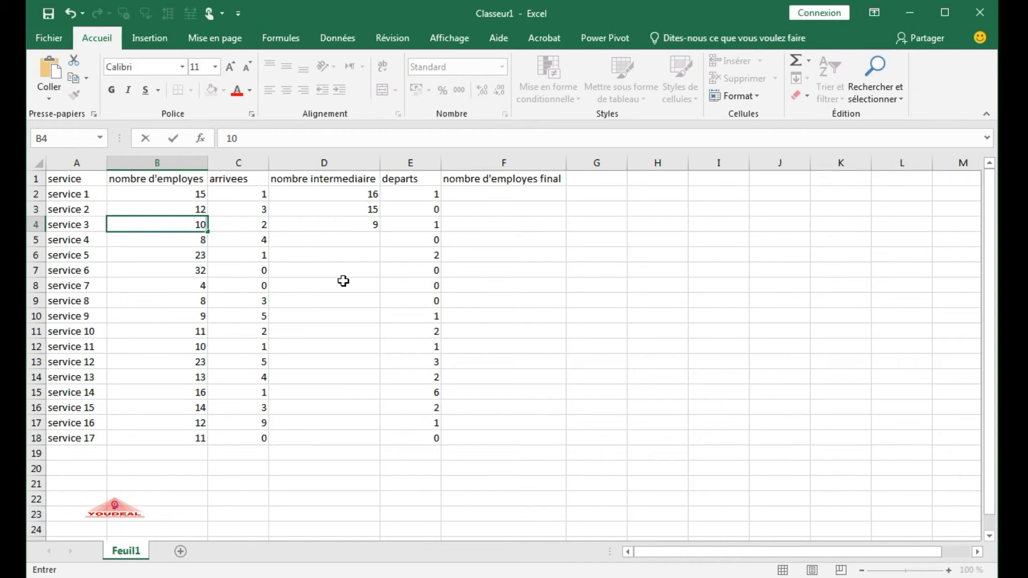
pyautogui.press('Return')
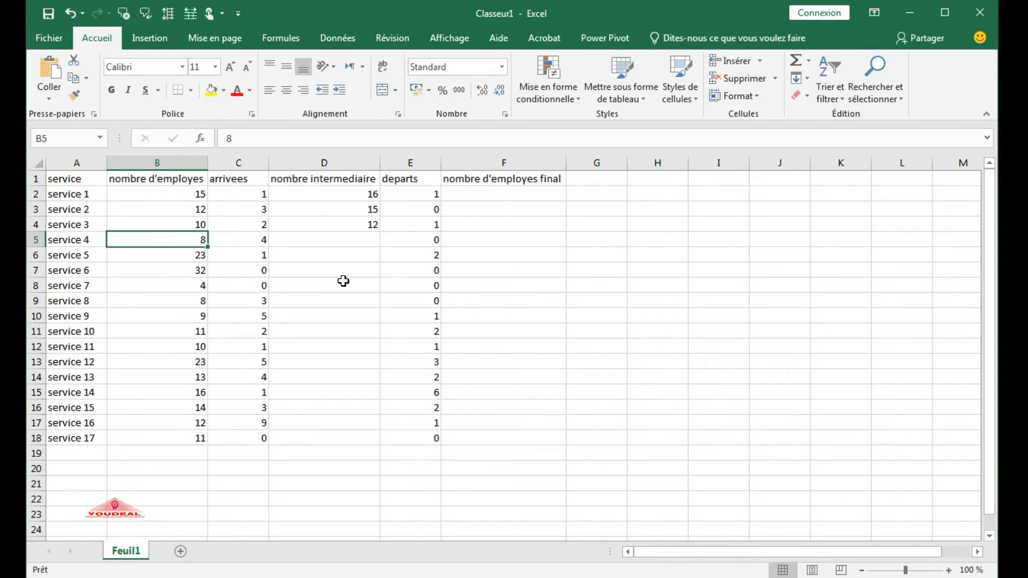
pyautogui.click(345, 222)
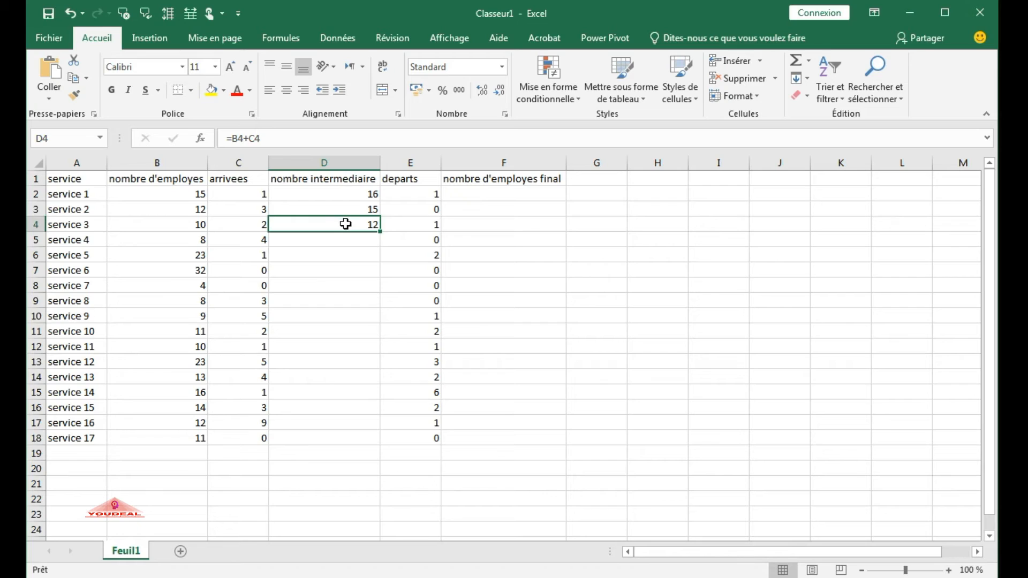
# Set service 3's number of employees in B4 to 9
pyautogui.click(171, 225)
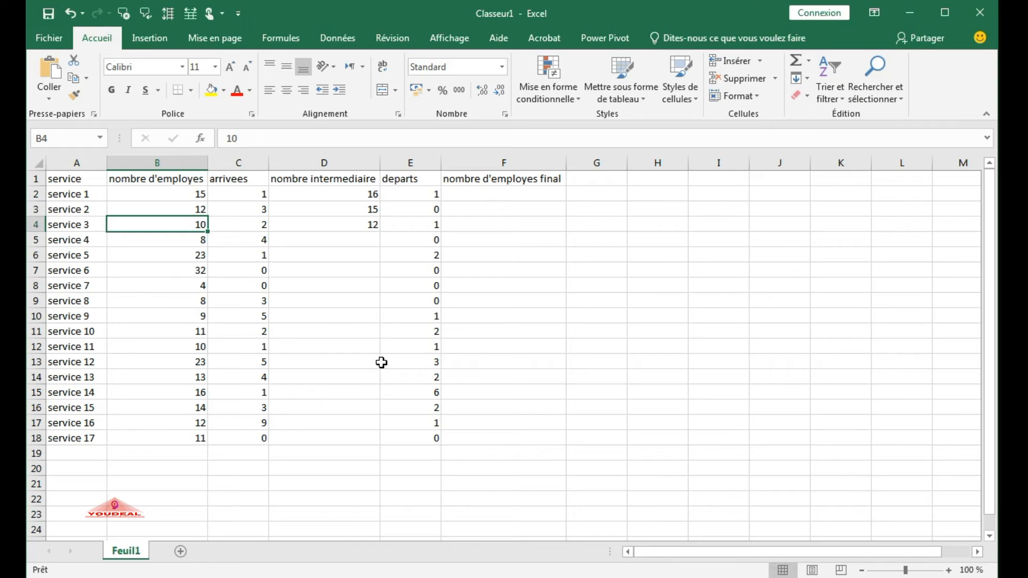
pyautogui.write('9')
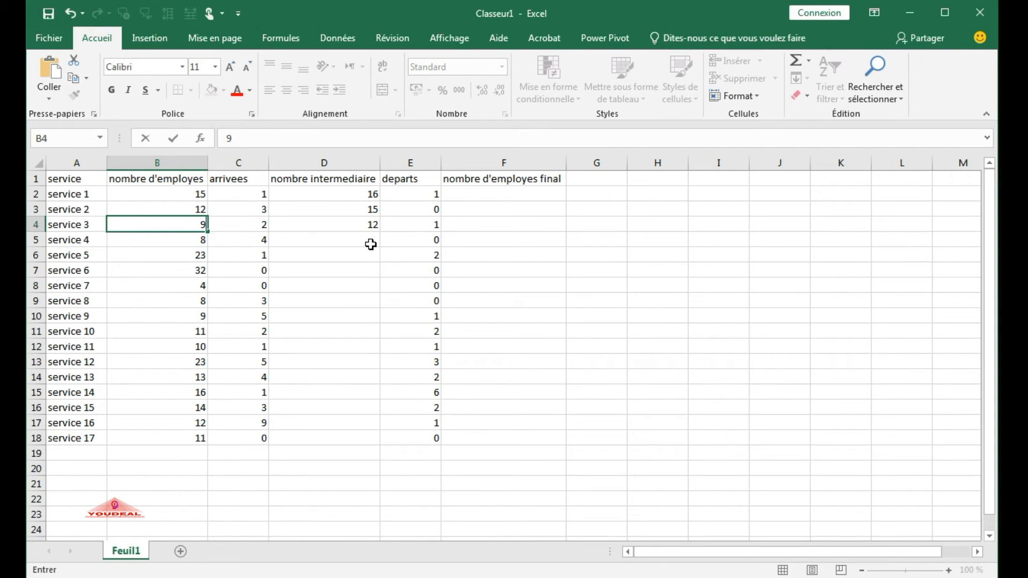
pyautogui.press('Return')
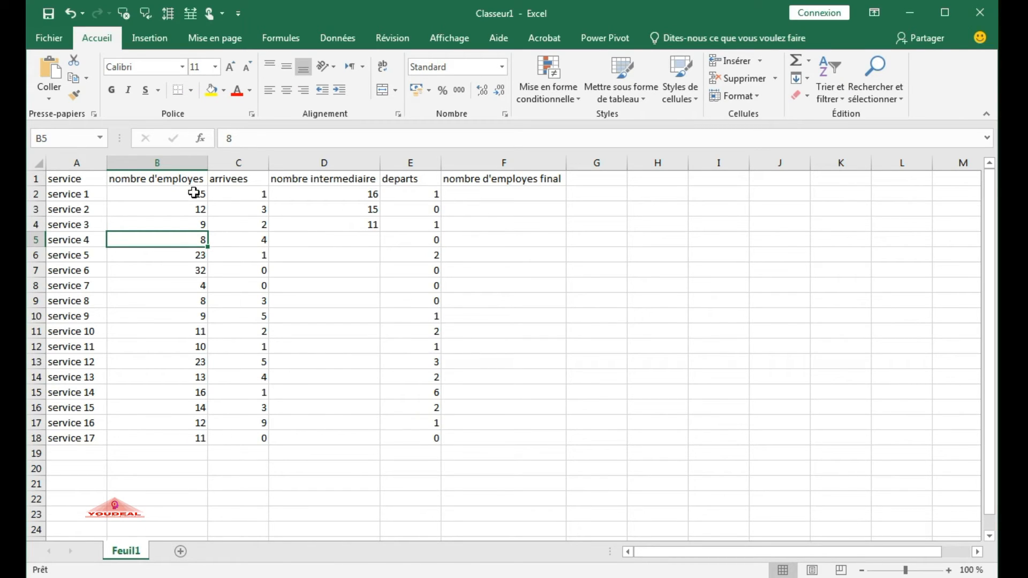
# Examine the workbook calculation mode in the Excel formula options and close the options
pyautogui.click(49, 38)
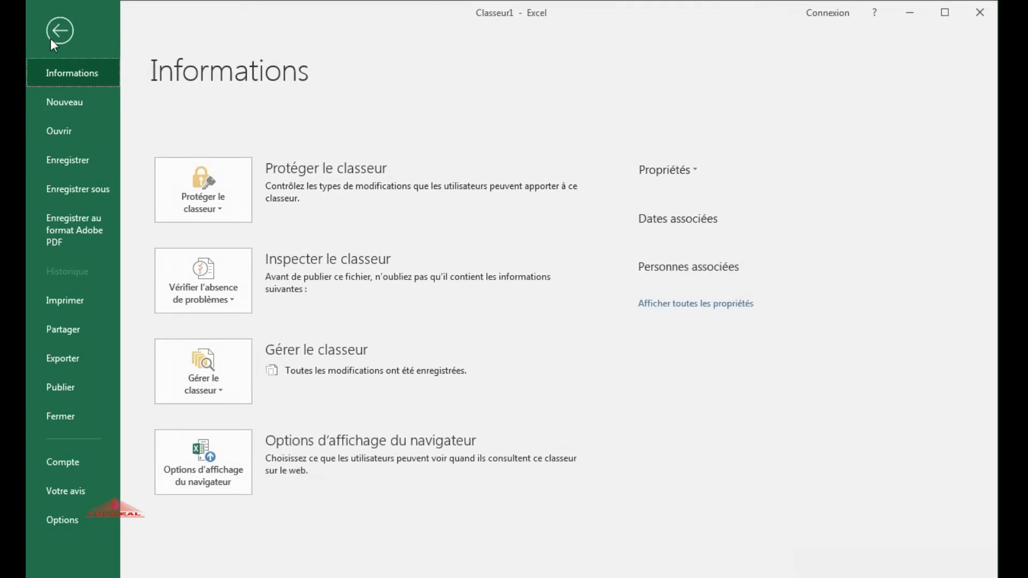
pyautogui.click(64, 521)
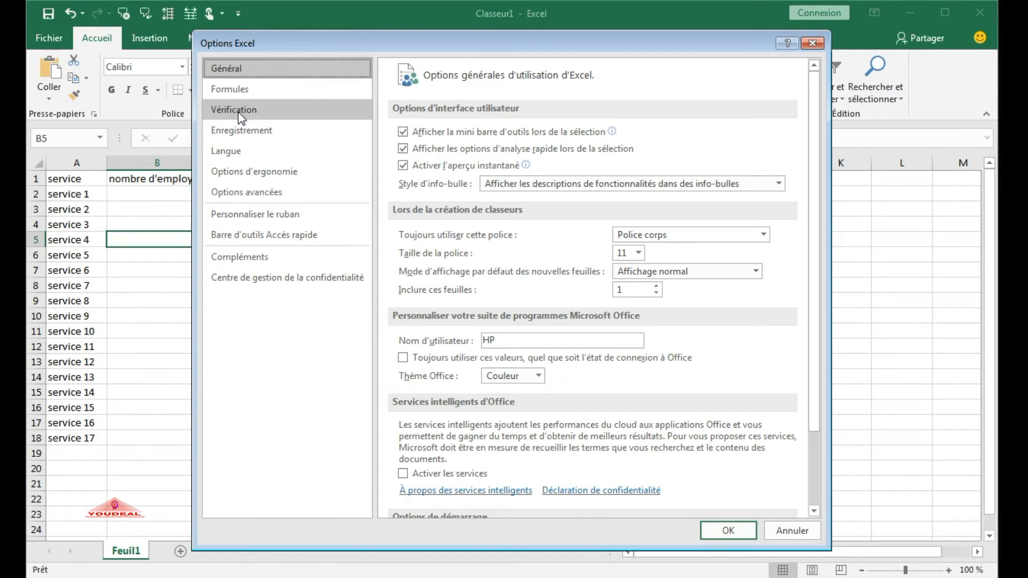
pyautogui.click(231, 91)
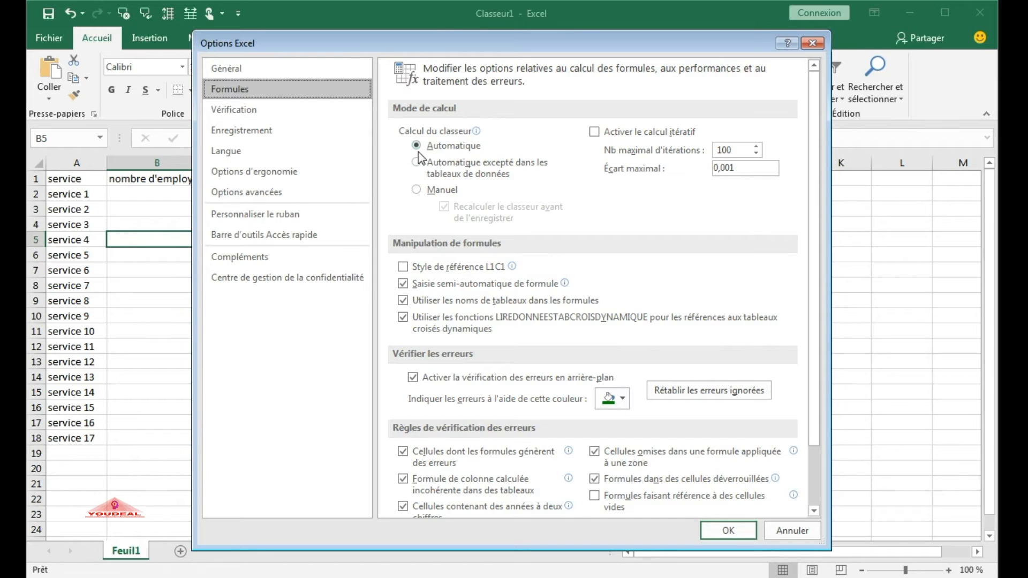
pyautogui.moveTo(452, 150)
pyautogui.moveTo(465, 152)
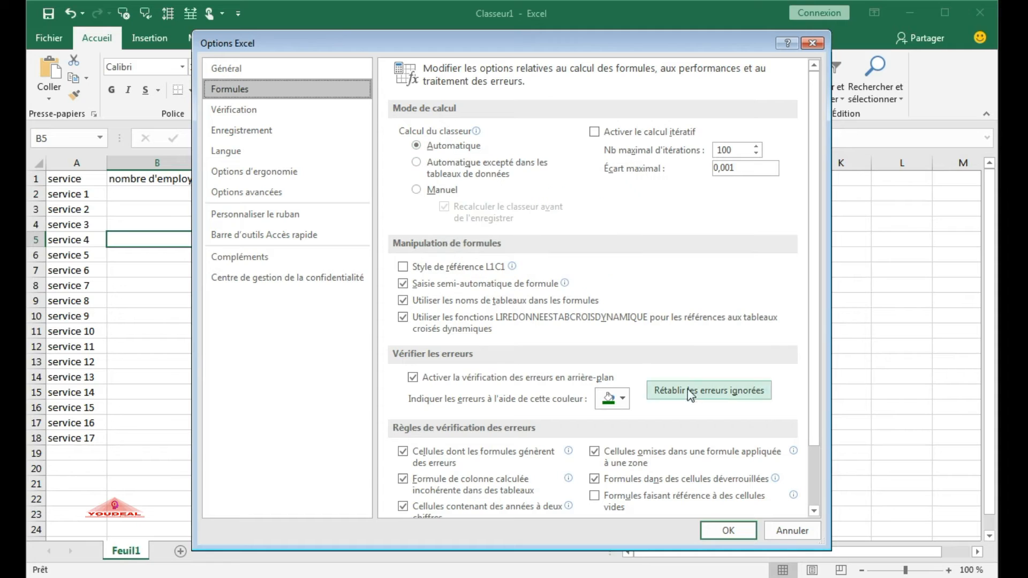
pyautogui.click(728, 530)
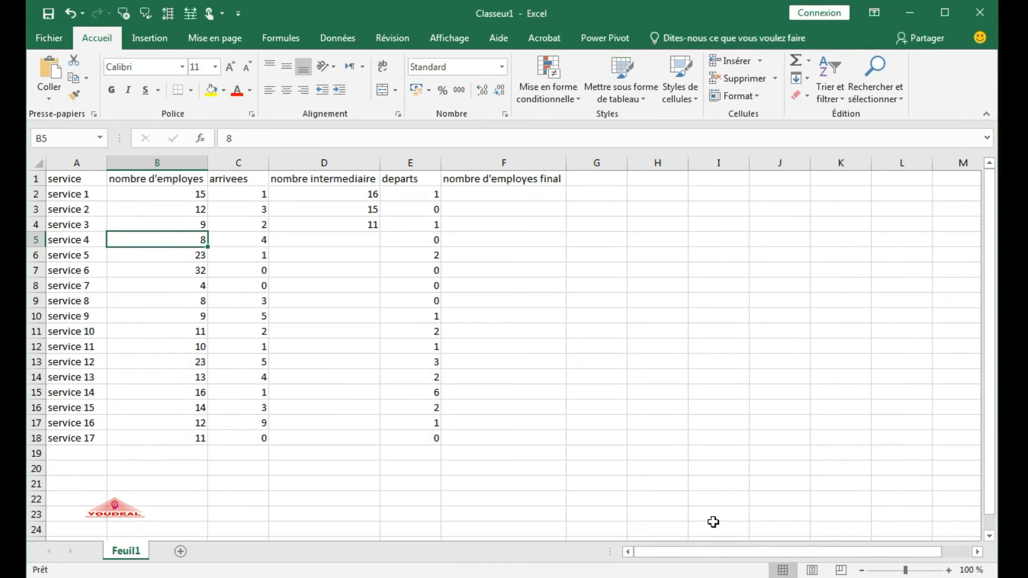
# Fill the intermediate number formula from D4 down to D18 for the remaining services
pyautogui.click(156, 221)
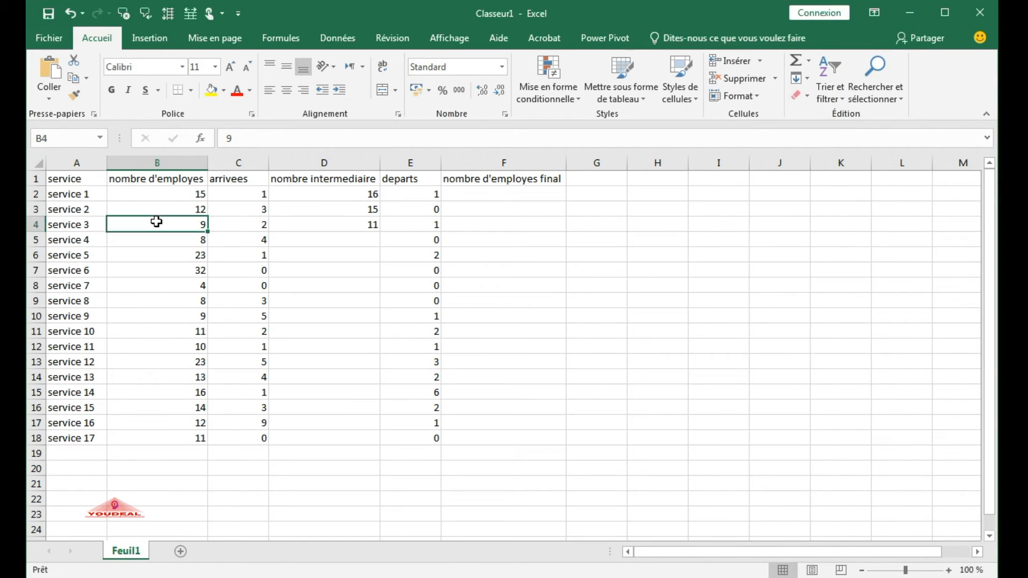
pyautogui.click(350, 223)
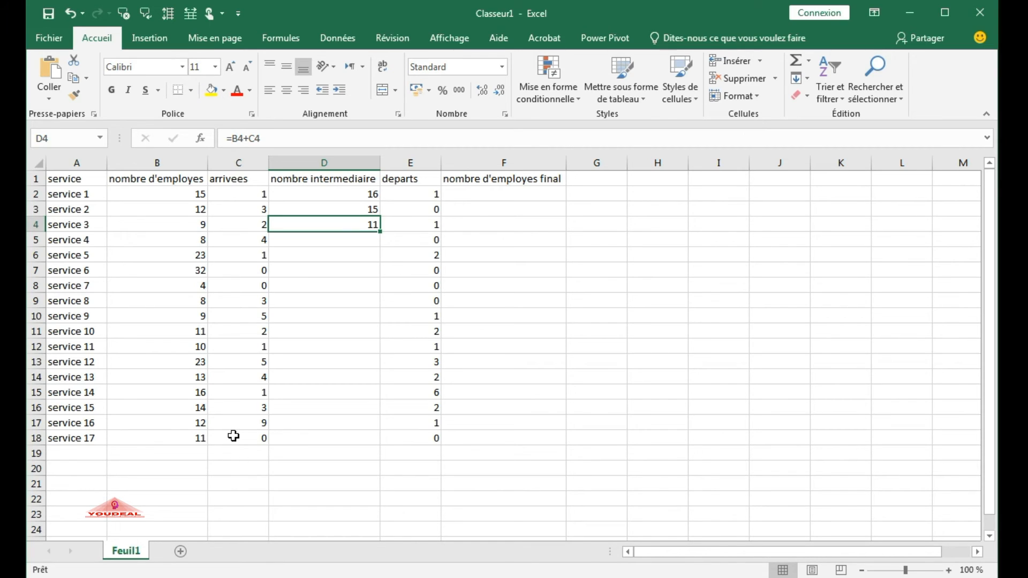
pyautogui.doubleClick(381, 230)
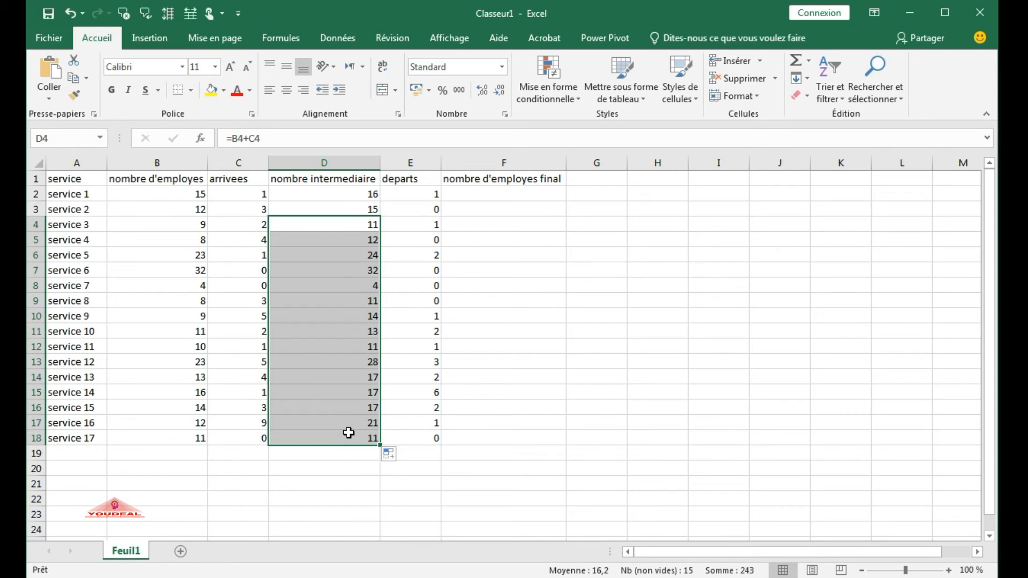
# Enter the formula =B2+C2-E2 in F2 to calculate service 1's final number of employees
pyautogui.click(506, 192)
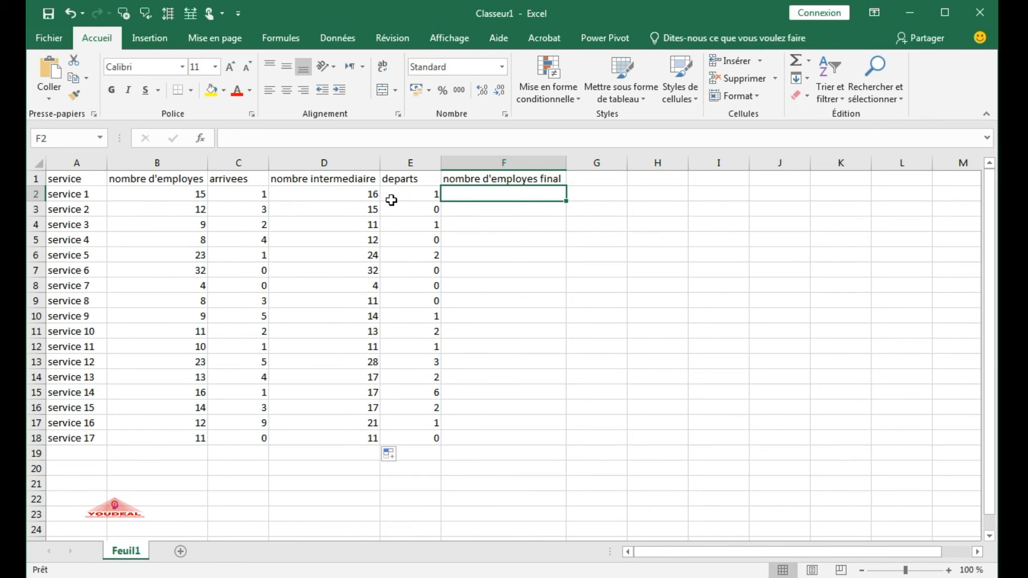
pyautogui.doubleClick(470, 194)
pyautogui.write('=')
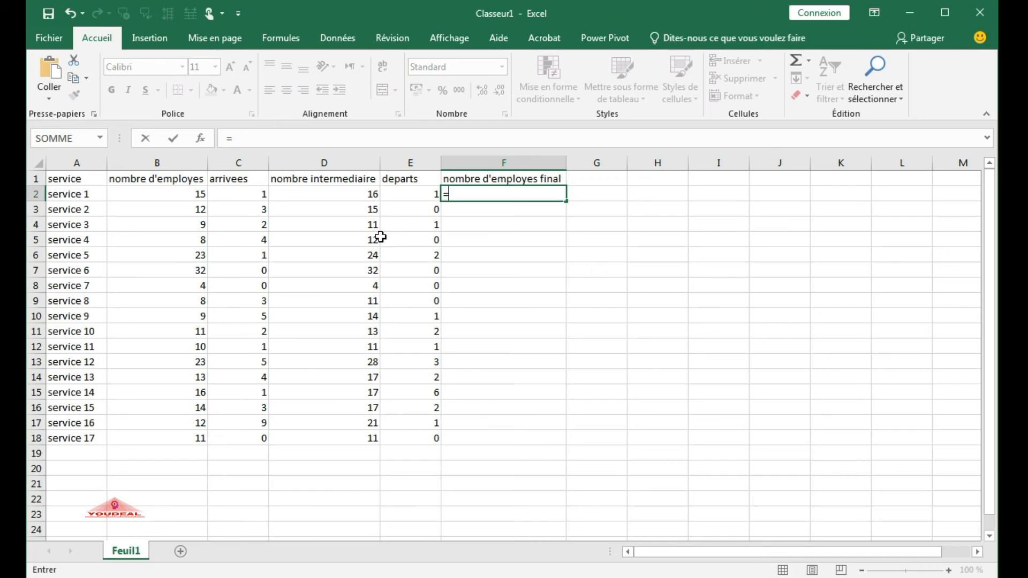
pyautogui.click(185, 195)
pyautogui.write('+')
pyautogui.click(238, 195)
pyautogui.write('-')
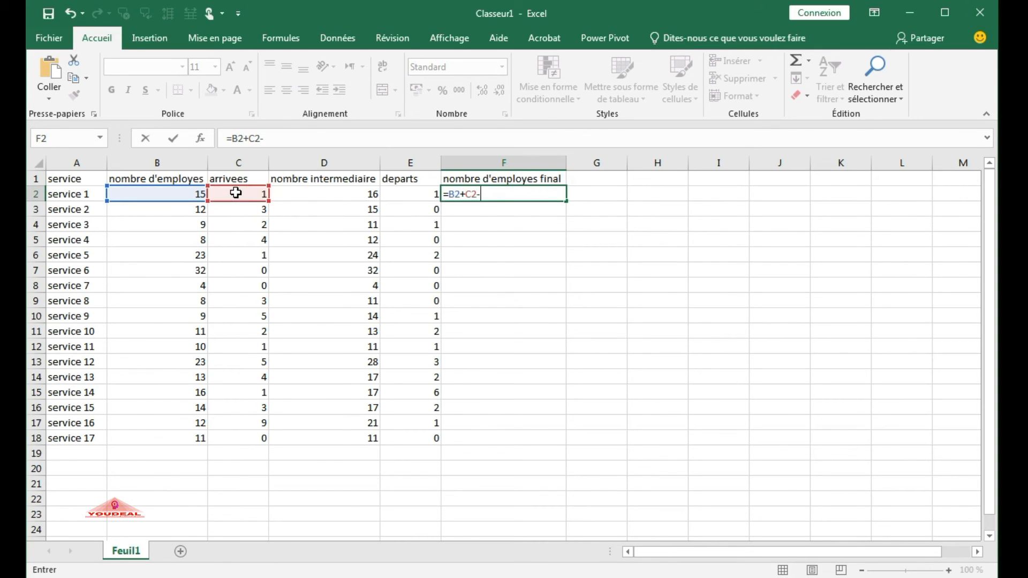
pyautogui.click(412, 194)
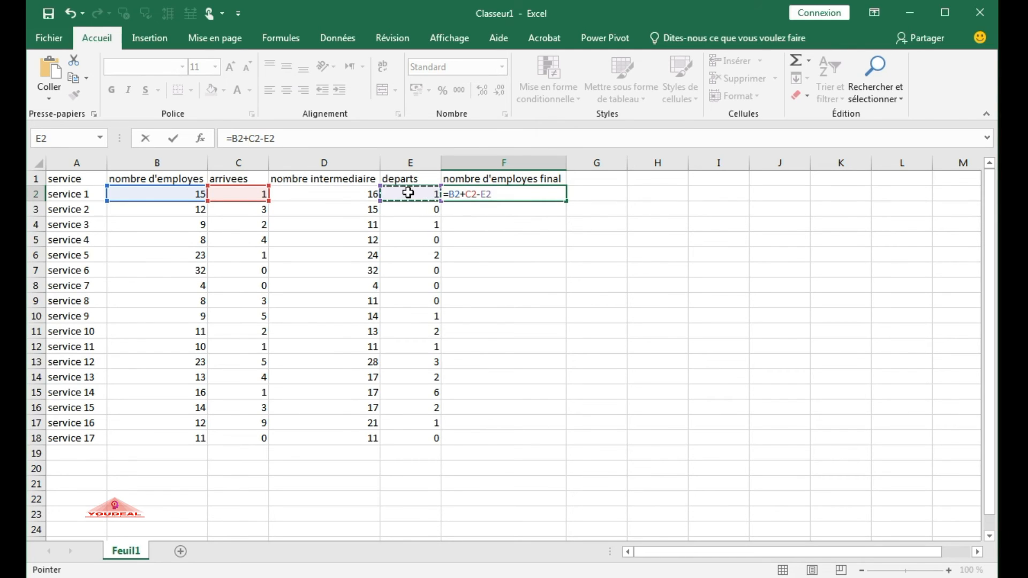
pyautogui.press('Return')
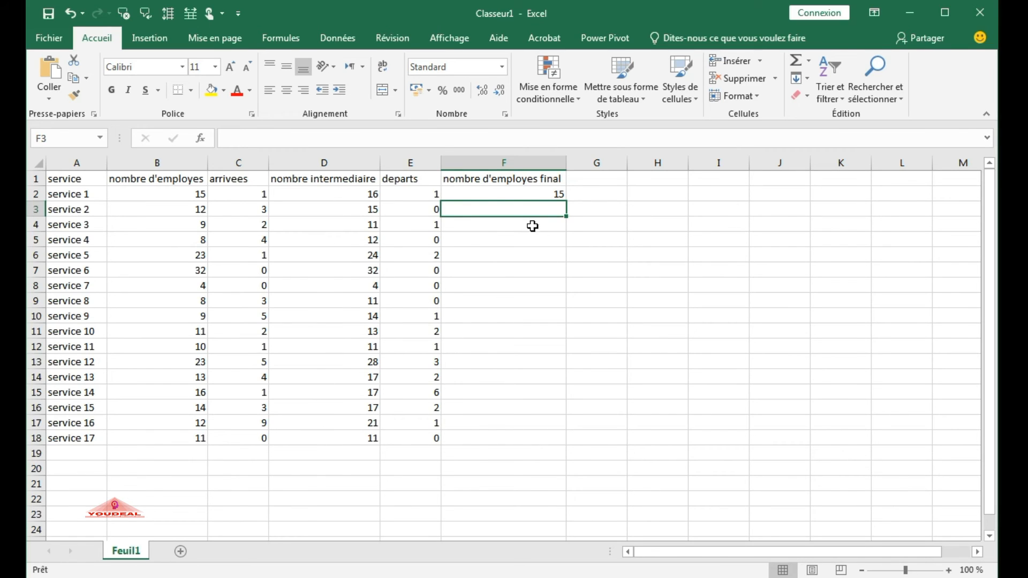
# Fill the final number of employees formula from F2 down to F18 for the remaining services
pyautogui.click(514, 195)
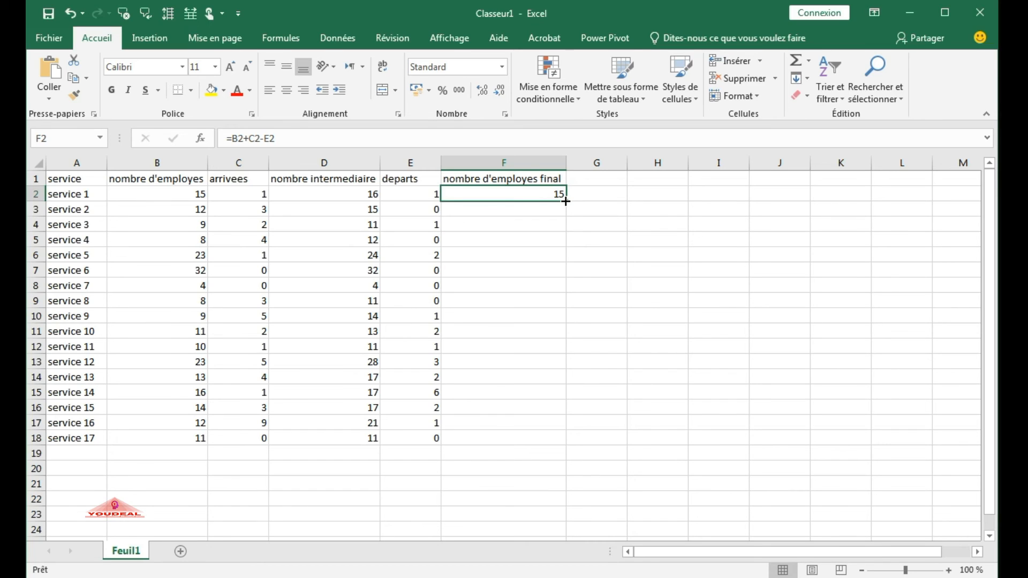
pyautogui.moveTo(565, 202); pyautogui.dragTo(565, 447)
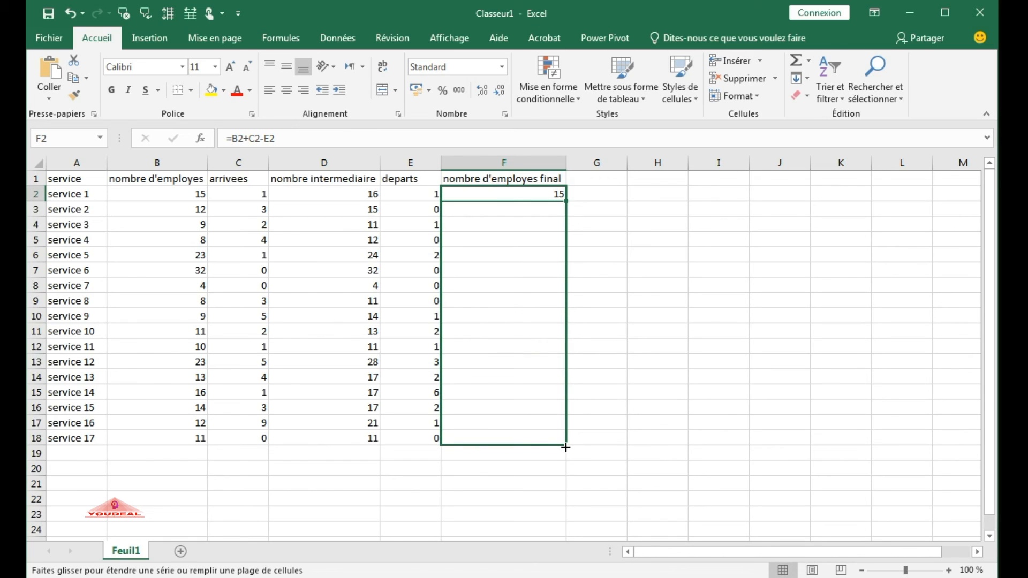
pyautogui.moveTo(565, 447); pyautogui.dragTo(564, 448)
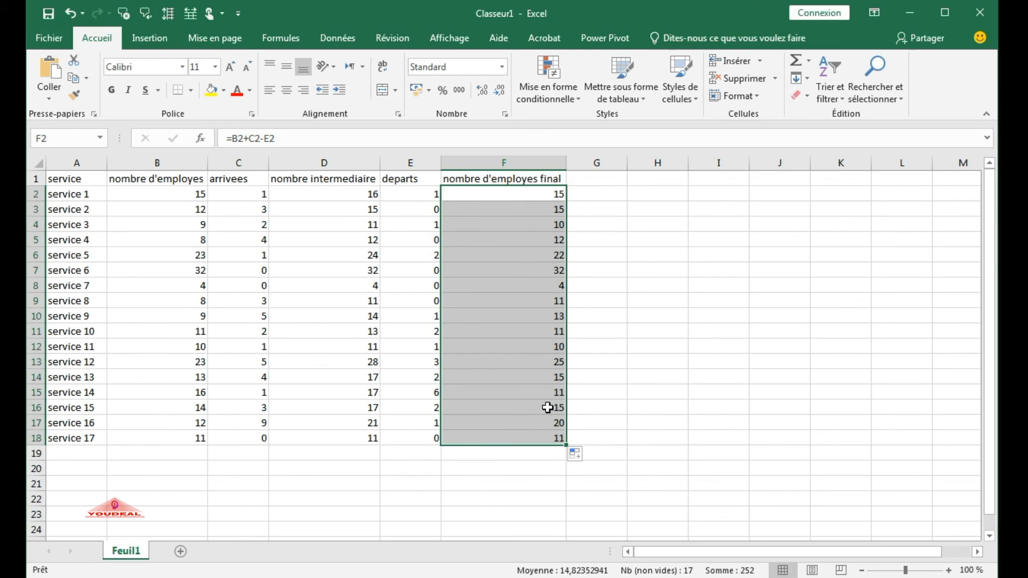
pyautogui.click(619, 394)
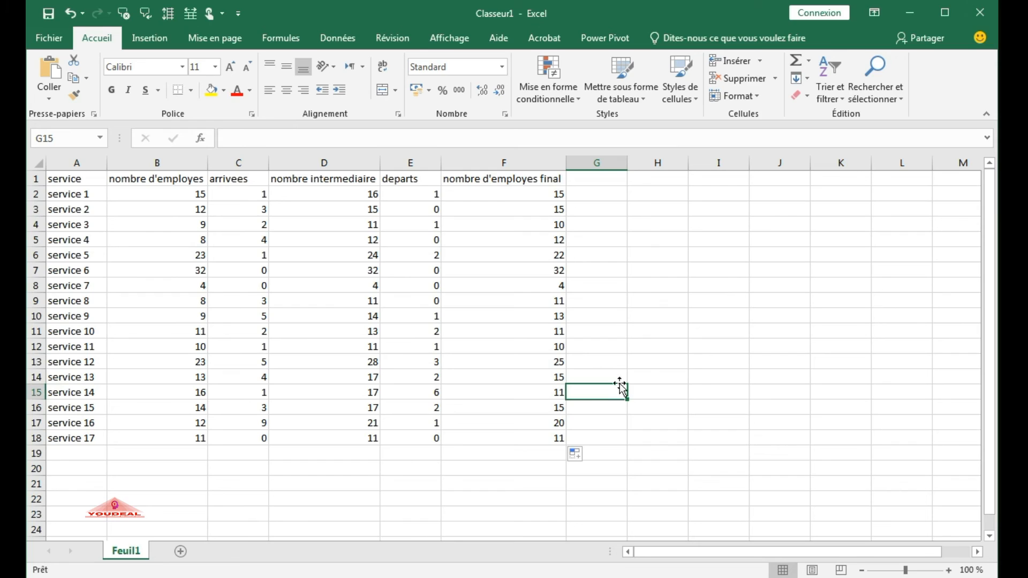
# Enter the header "nombre final d'employes 2" in G1 and fit column G's width to it
pyautogui.click(589, 180)
pyautogui.write('nombre fim\\')
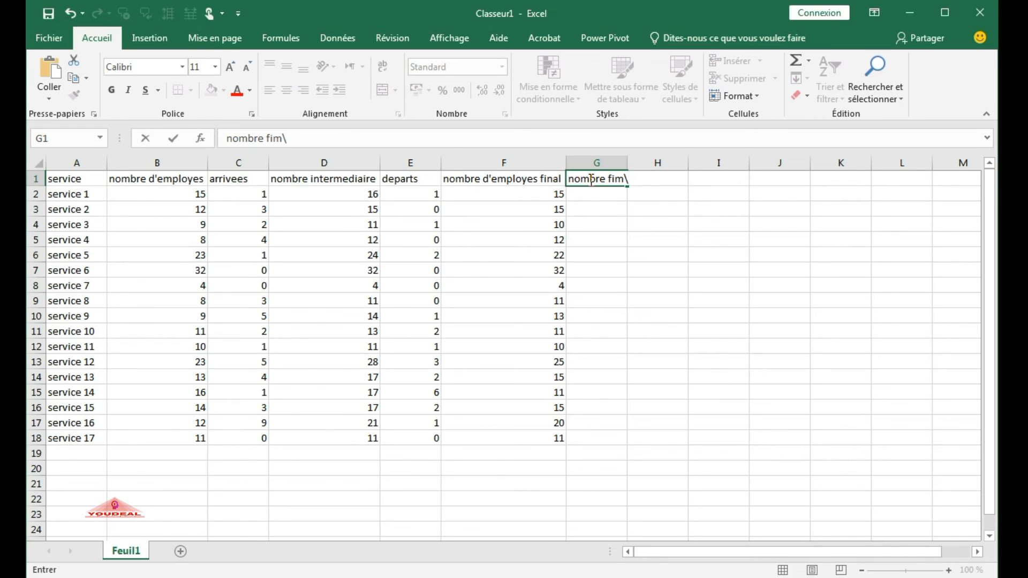
pyautogui.press('Return')
pyautogui.press('Return')
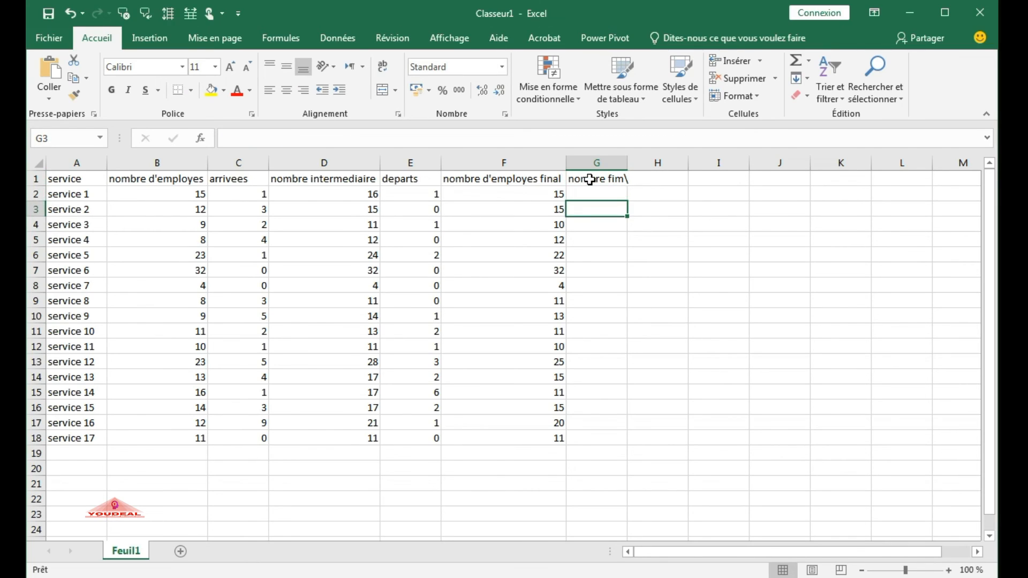
pyautogui.click(589, 180)
pyautogui.click(399, 138)
pyautogui.press('BackSpace')
pyautogui.press('BackSpace')
pyautogui.write('na')
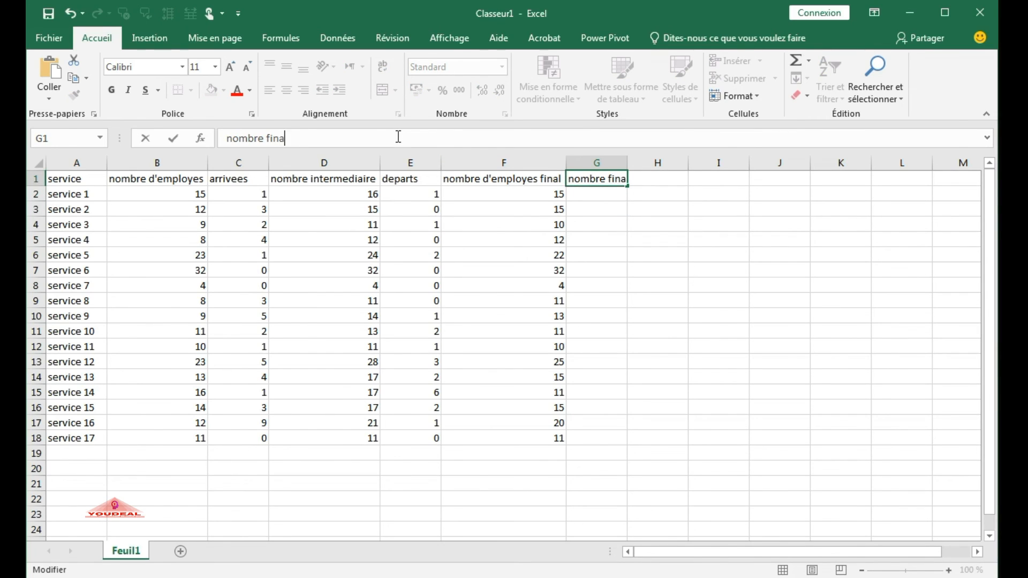
pyautogui.write("l d'emplo")
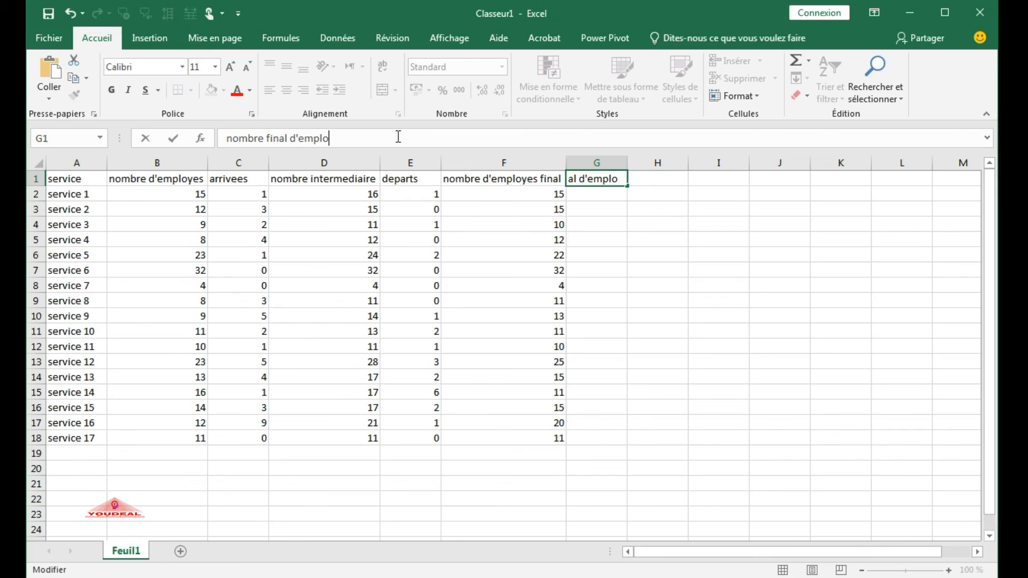
pyautogui.write('yes 2')
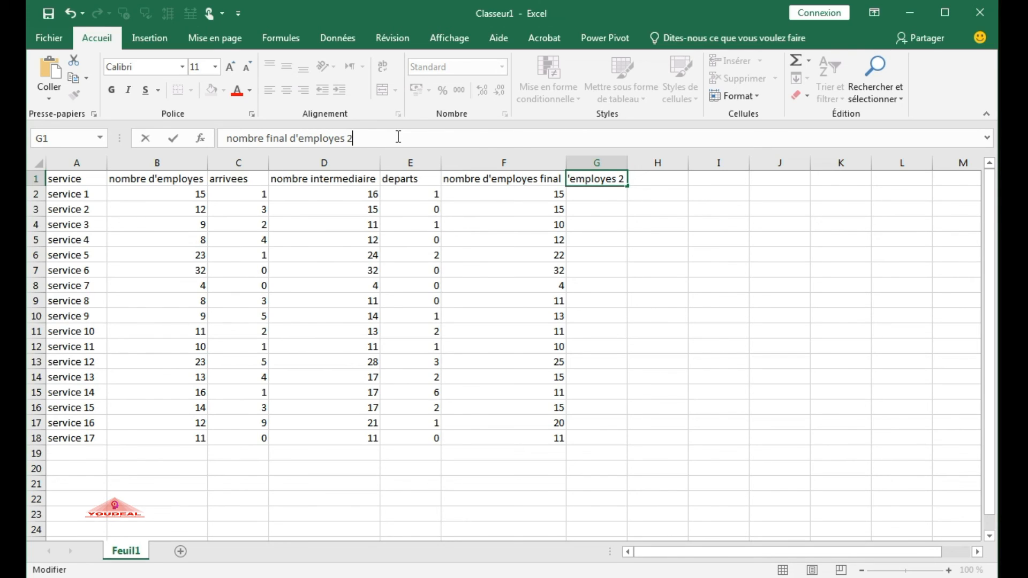
pyautogui.press('Return')
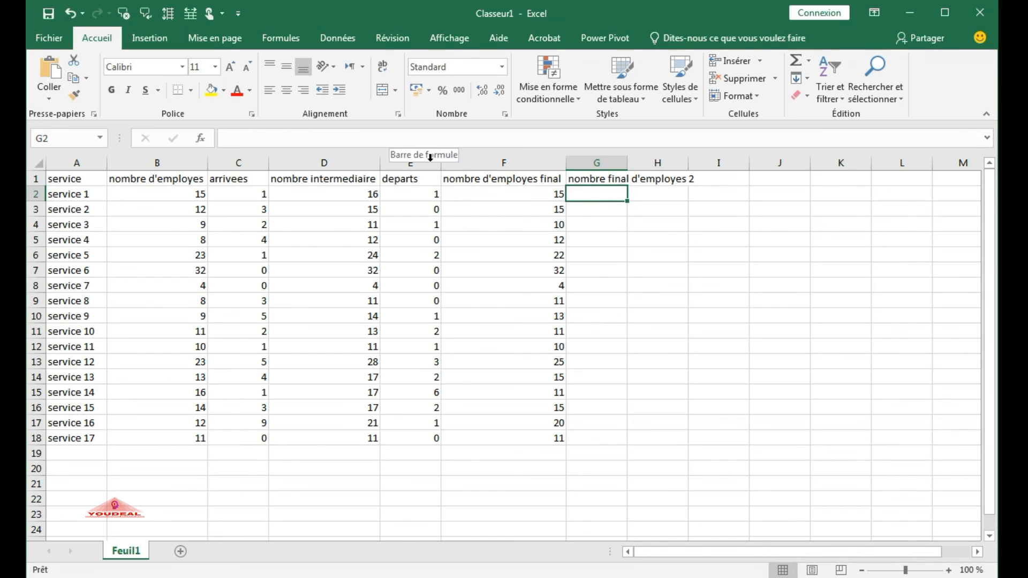
pyautogui.doubleClick(628, 162)
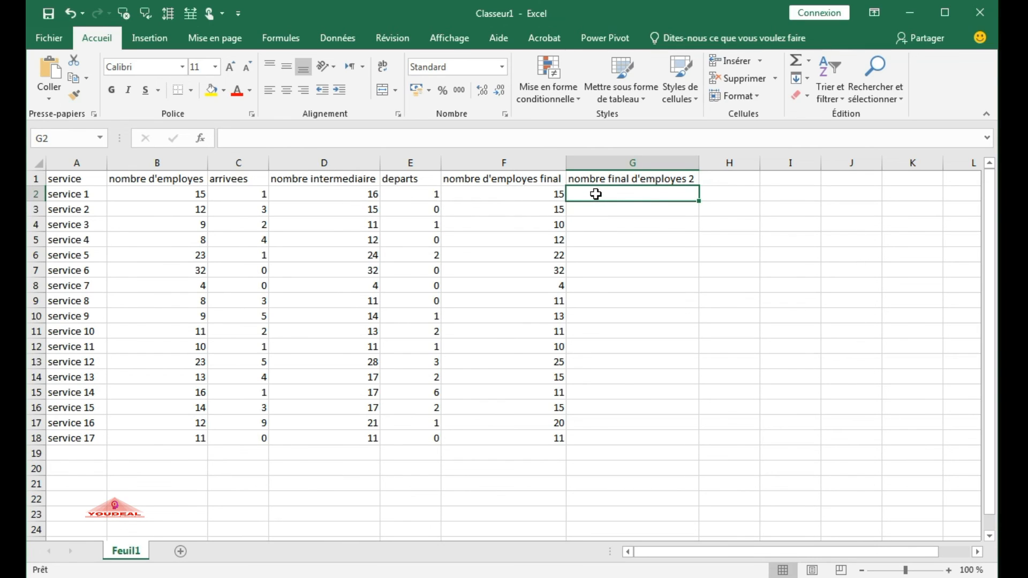
# Enter the formula =D2-E2 in G2 to calculate service 1's final number from the intermediate number and departures
pyautogui.write('=')
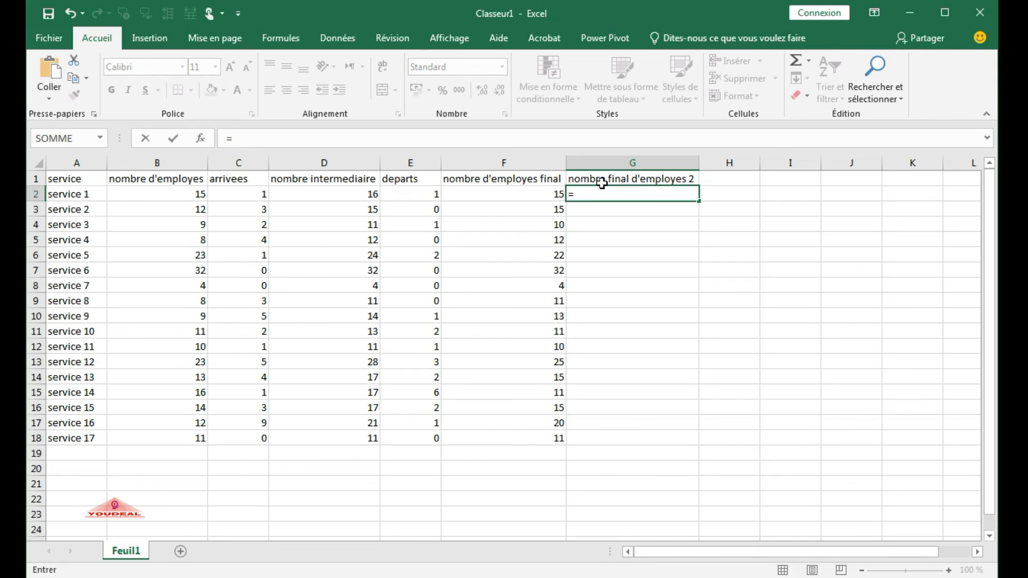
pyautogui.write('-')
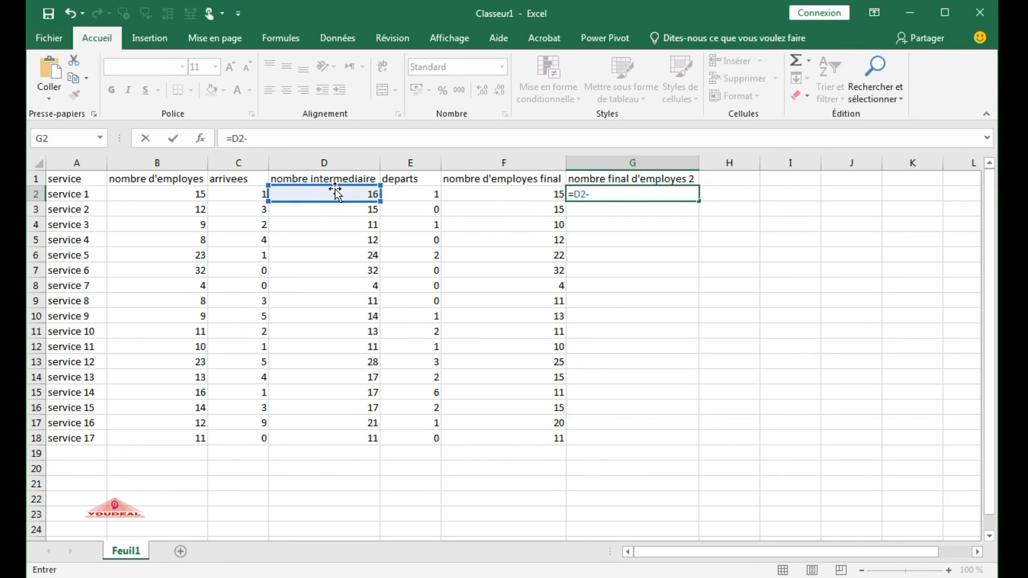
pyautogui.click(402, 193)
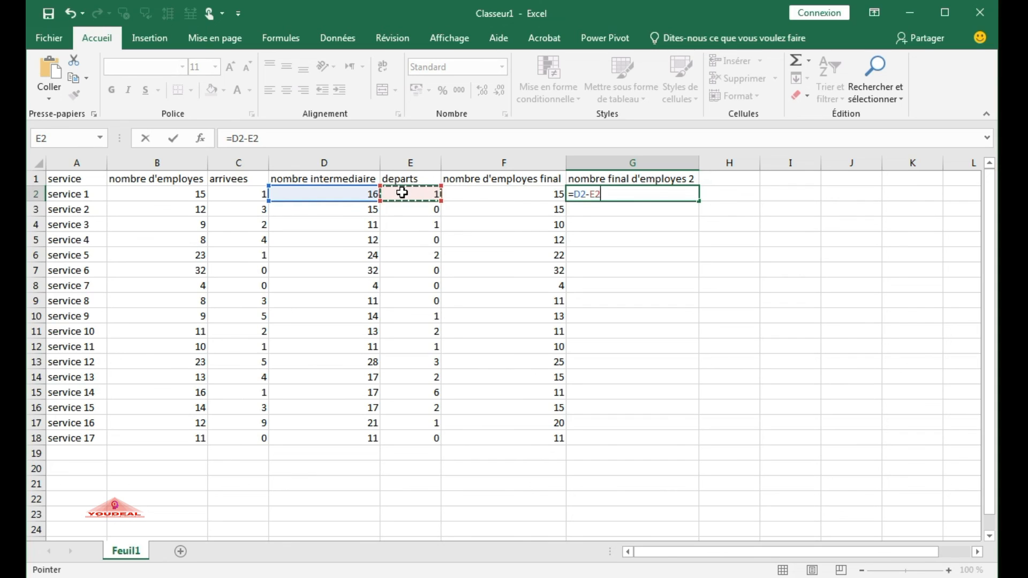
pyautogui.press('Return')
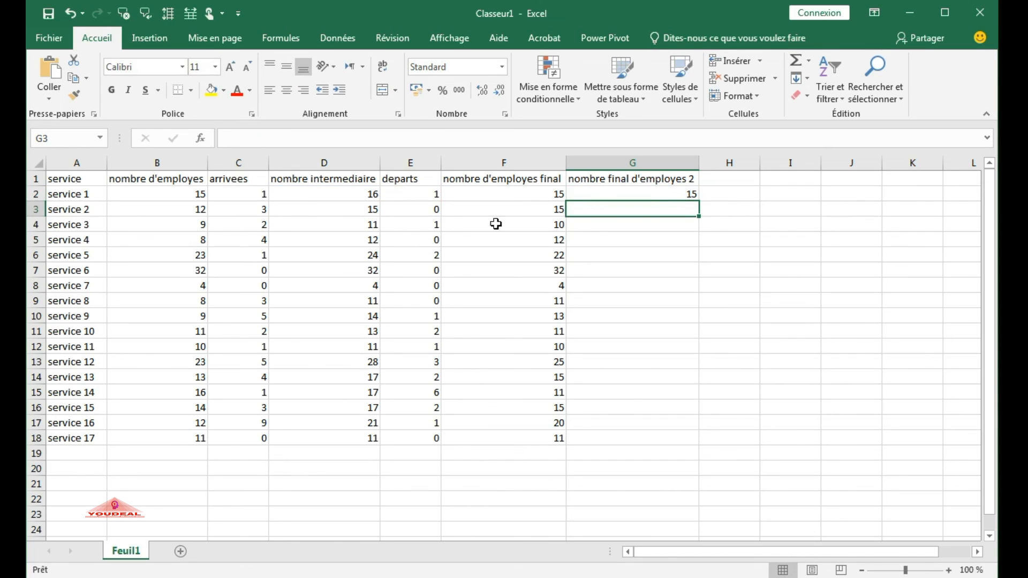
# Fill the second final number formula from G2 down to G18 for the remaining services
pyautogui.click(646, 194)
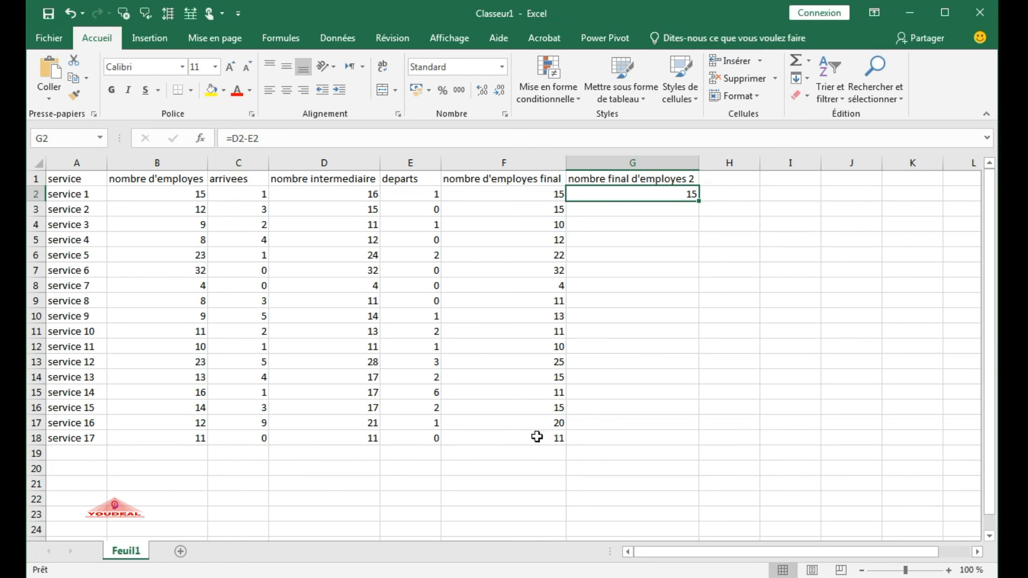
pyautogui.doubleClick(699, 201)
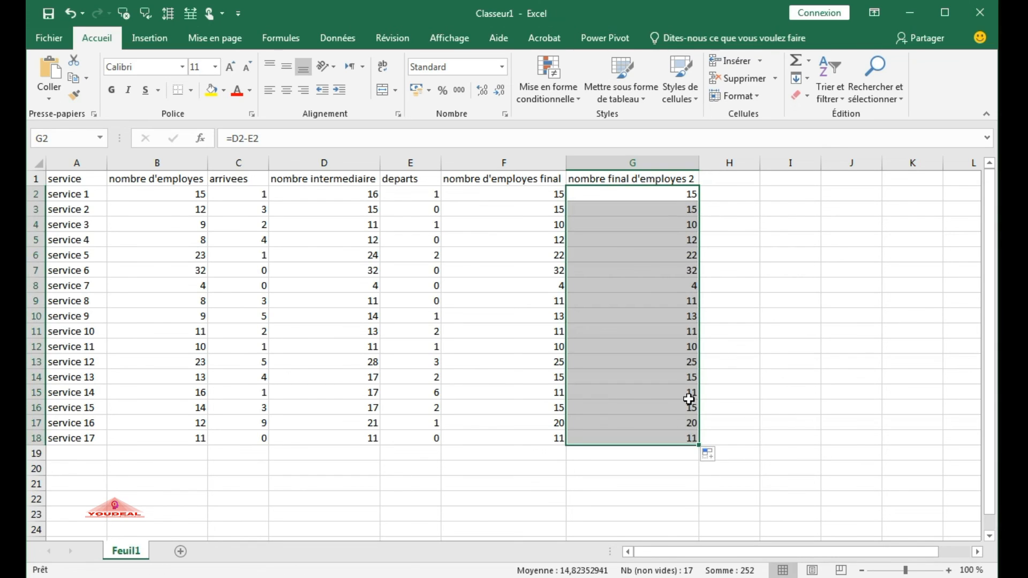
pyautogui.click(768, 281)
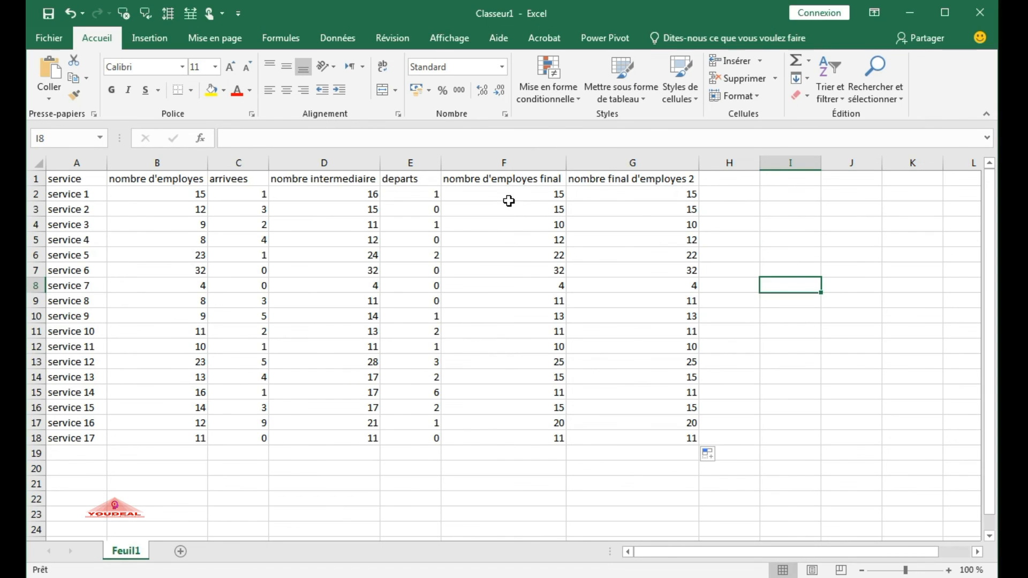